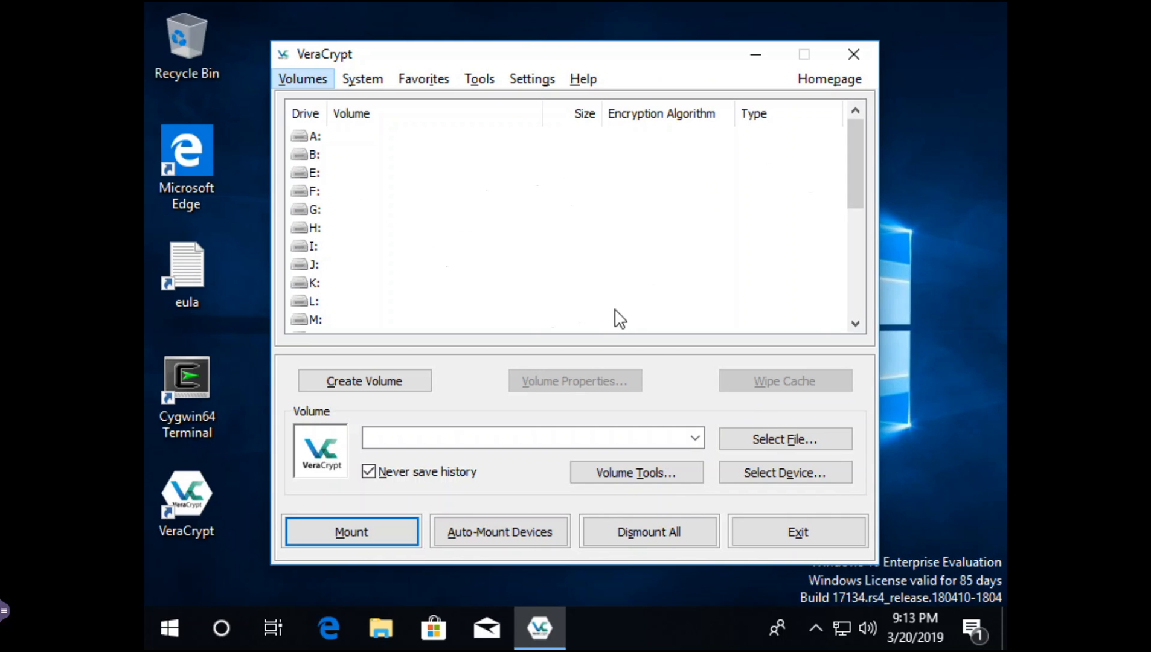
- Begin a standard encrypted file container whose location is Documents\volume001.hc
{"action": "left_click", "coordinate": [371, 378]}
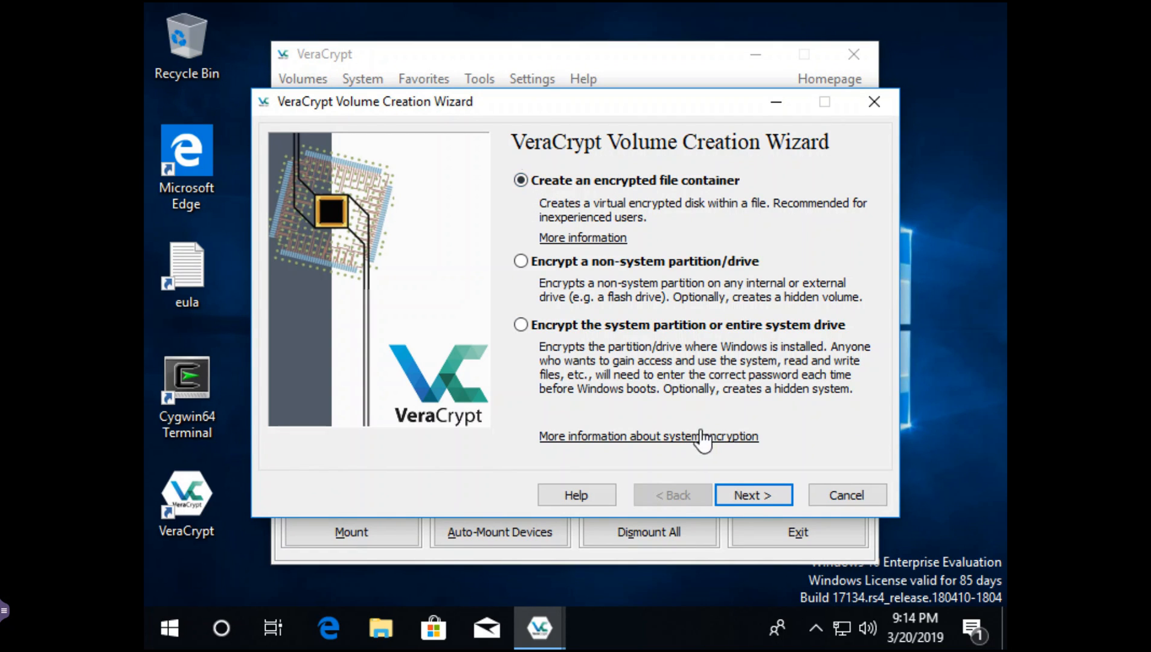
{"action": "left_click", "coordinate": [751, 502]}
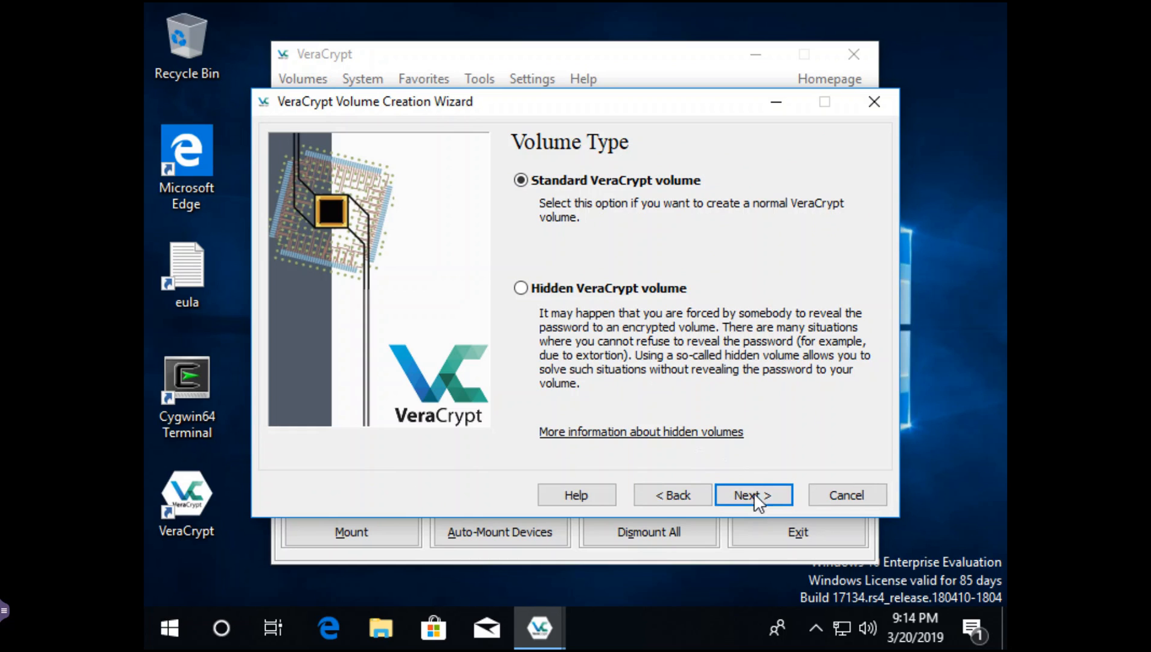
{"action": "left_click", "coordinate": [757, 503]}
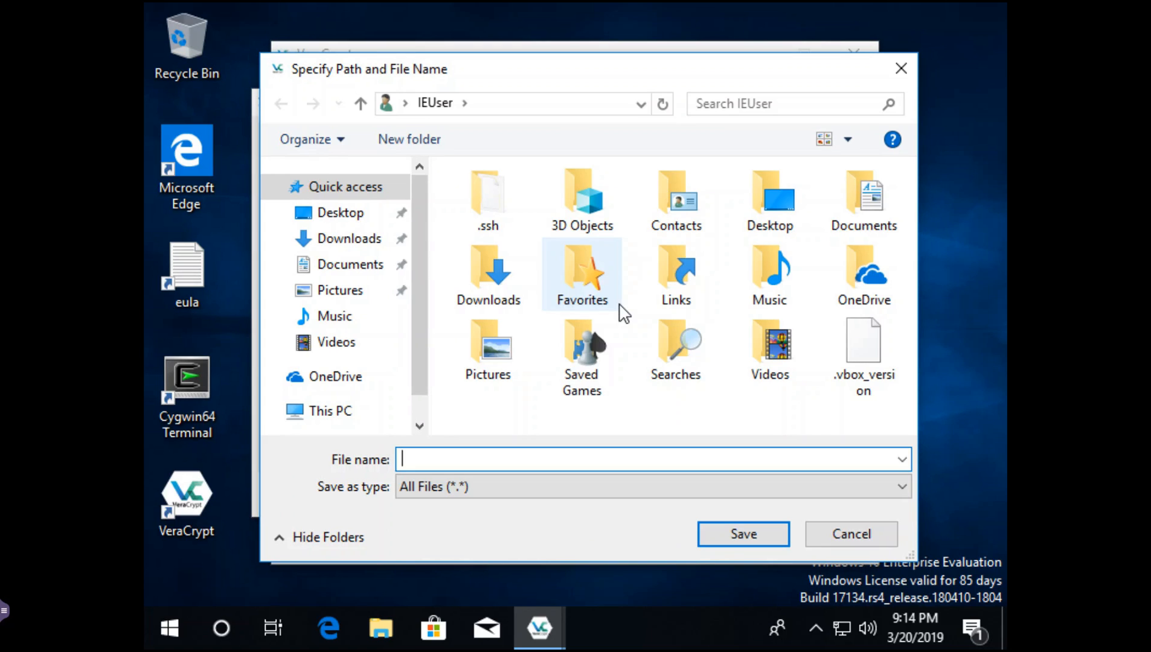
{"action": "left_click", "coordinate": [355, 266]}
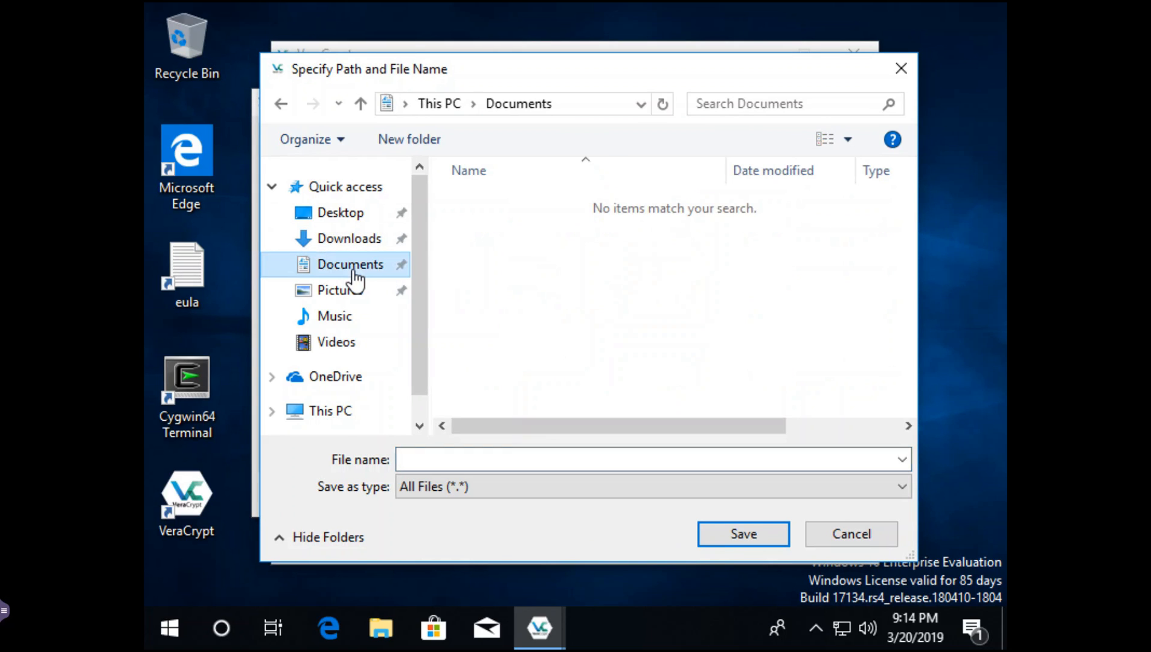
{"action": "left_click", "coordinate": [449, 459]}
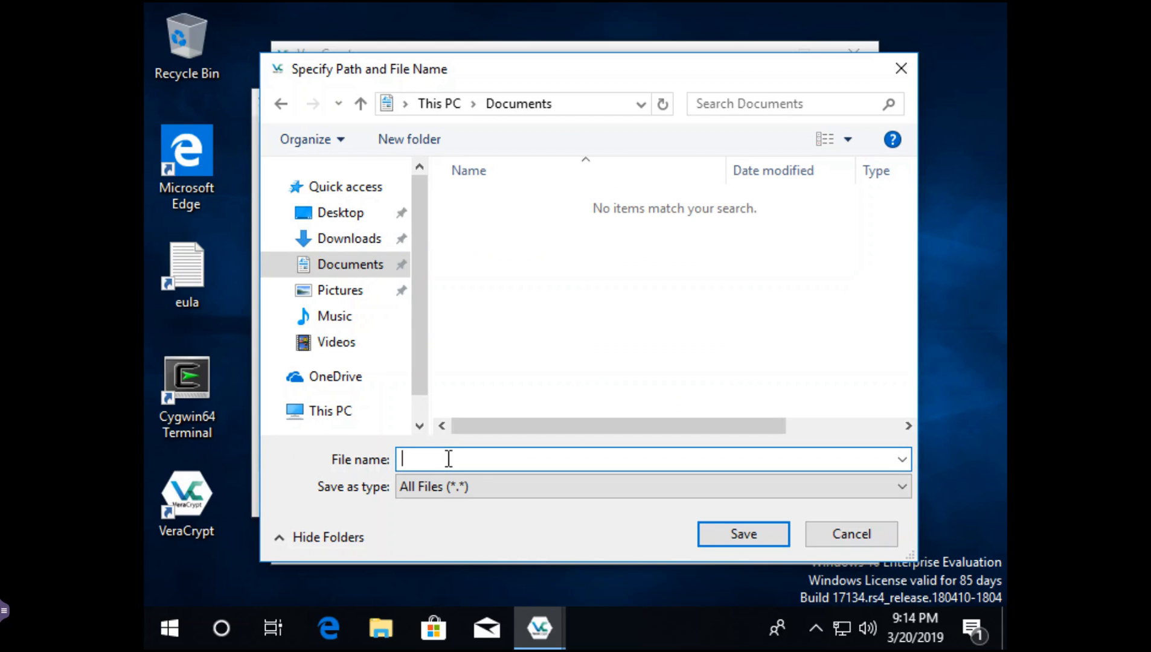
{"action": "type", "text": "volume001.hc"}
{"action": "left_click", "coordinate": [730, 533]}
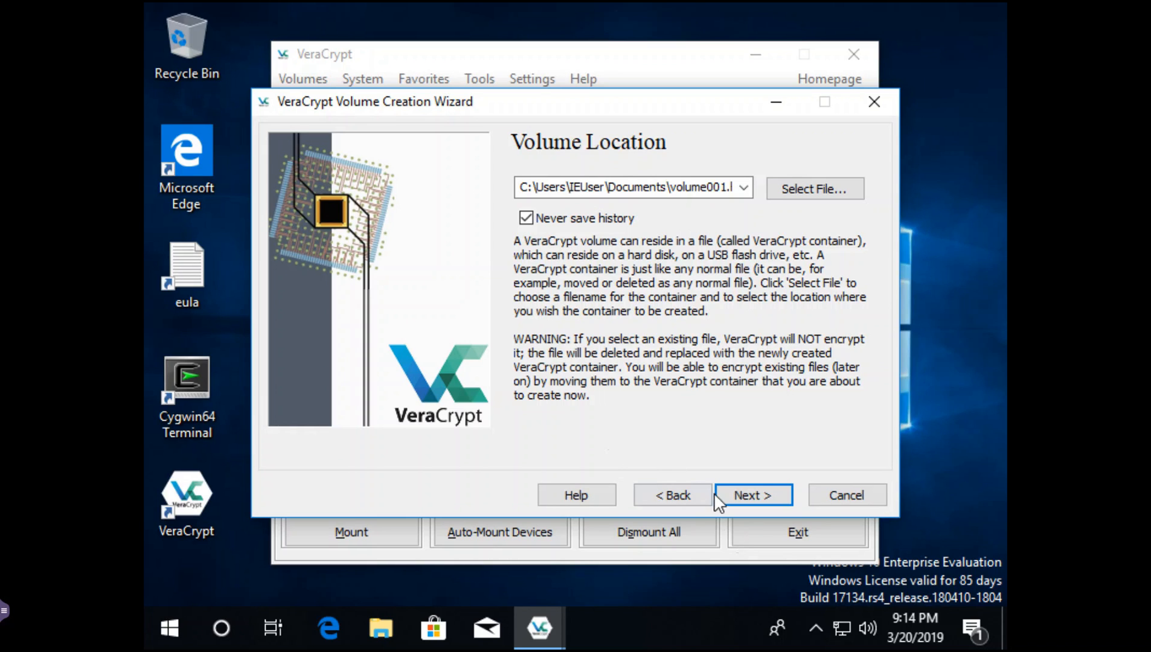
- Keep AES with SHA-512 encryption and set the container size to 100 MB
{"action": "left_click", "coordinate": [755, 499]}
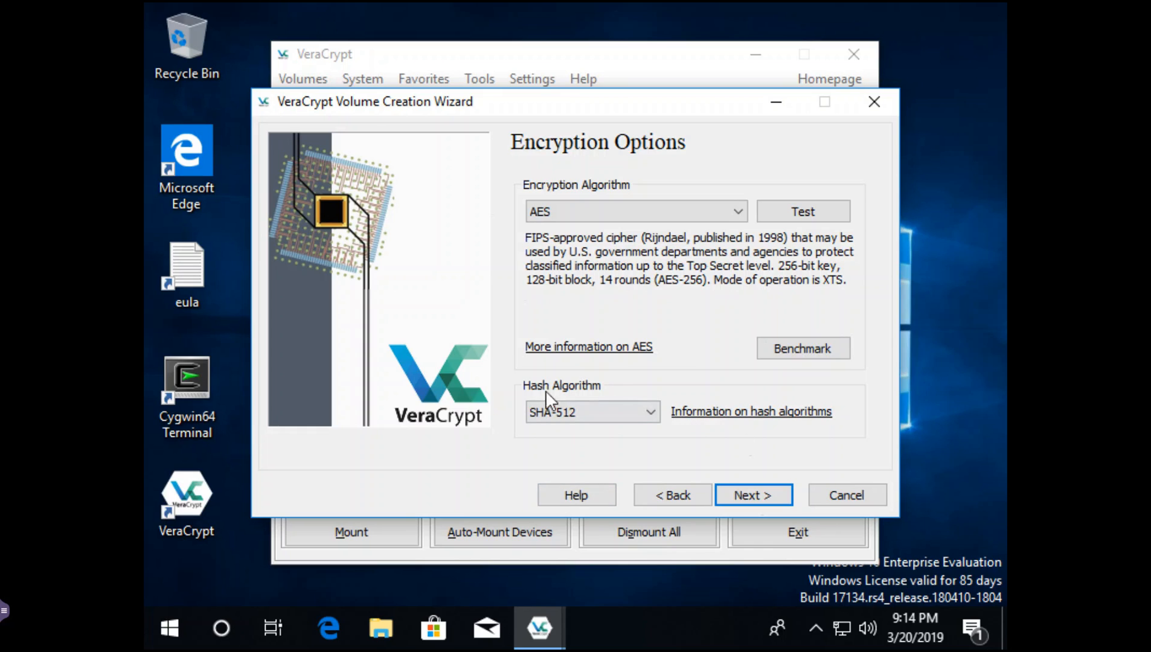
{"action": "left_click", "coordinate": [744, 491]}
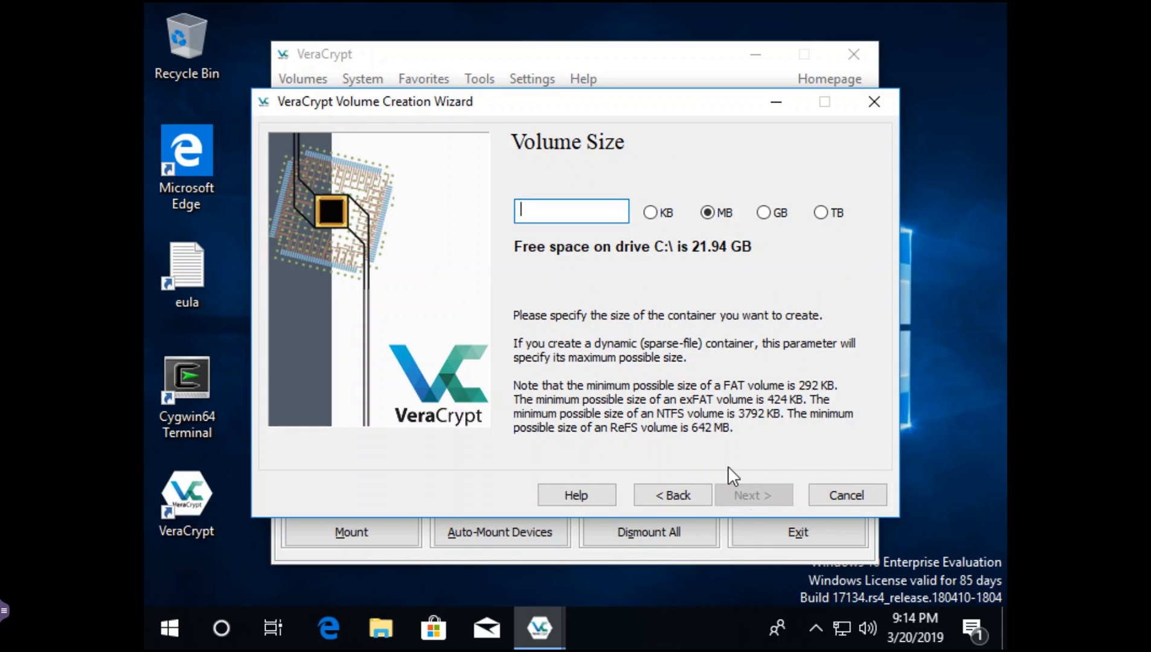
{"action": "type", "text": "100"}
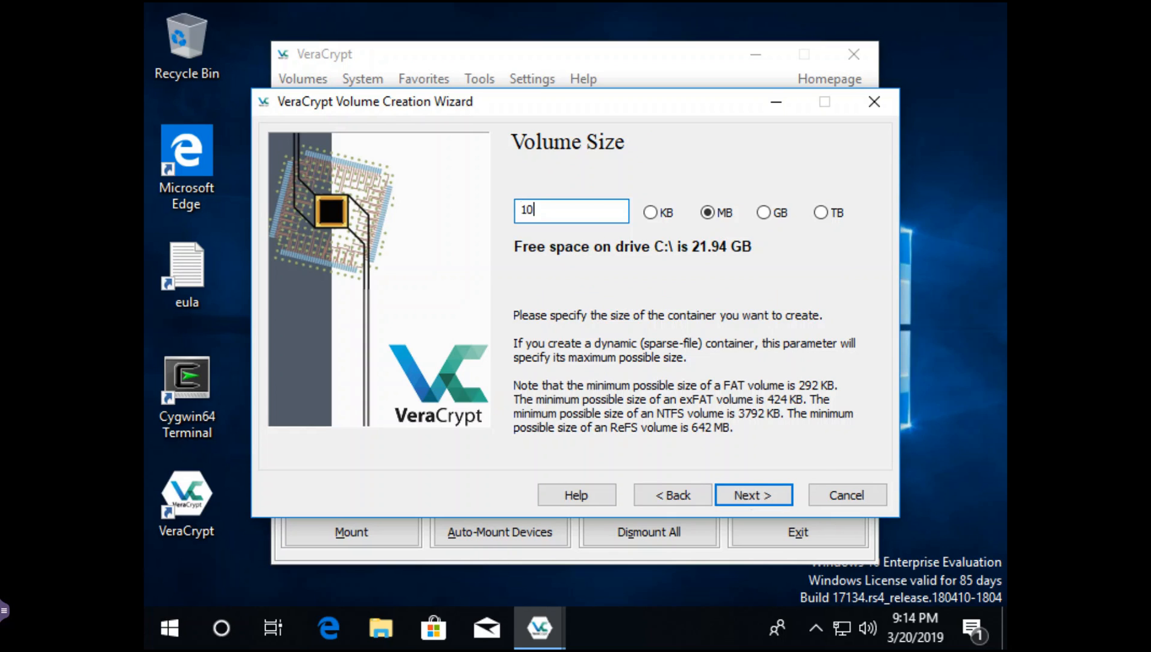
{"action": "left_click", "coordinate": [769, 487]}
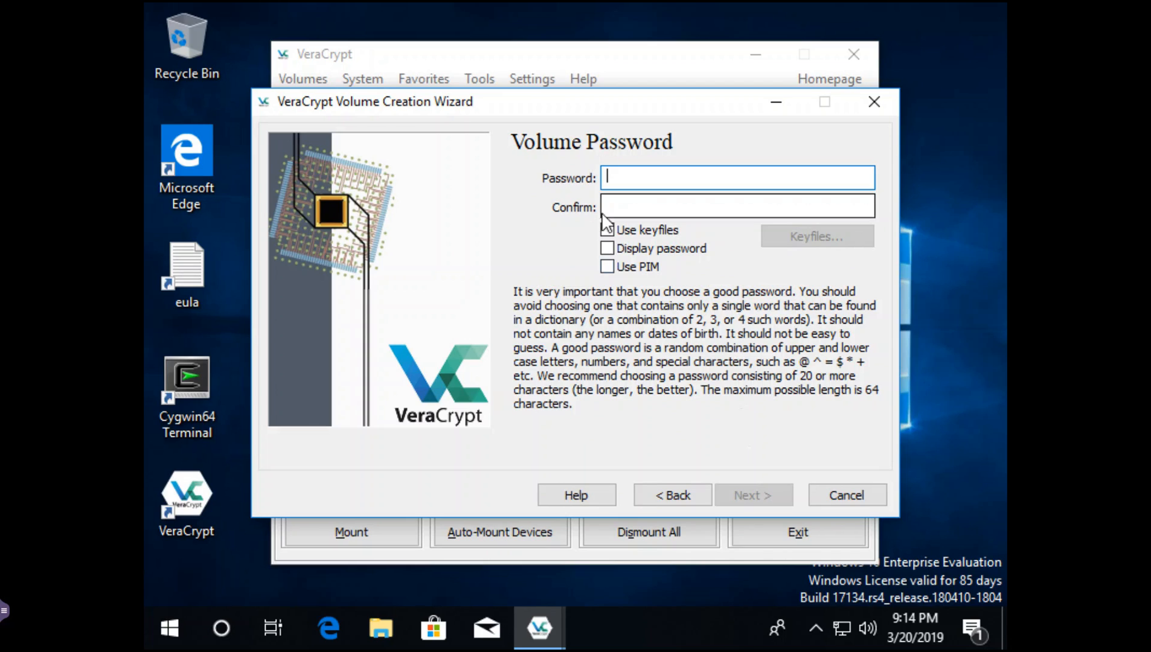
- Enter and confirm the volume password, accepting the short-password warning
{"action": "left_click", "coordinate": [608, 249]}
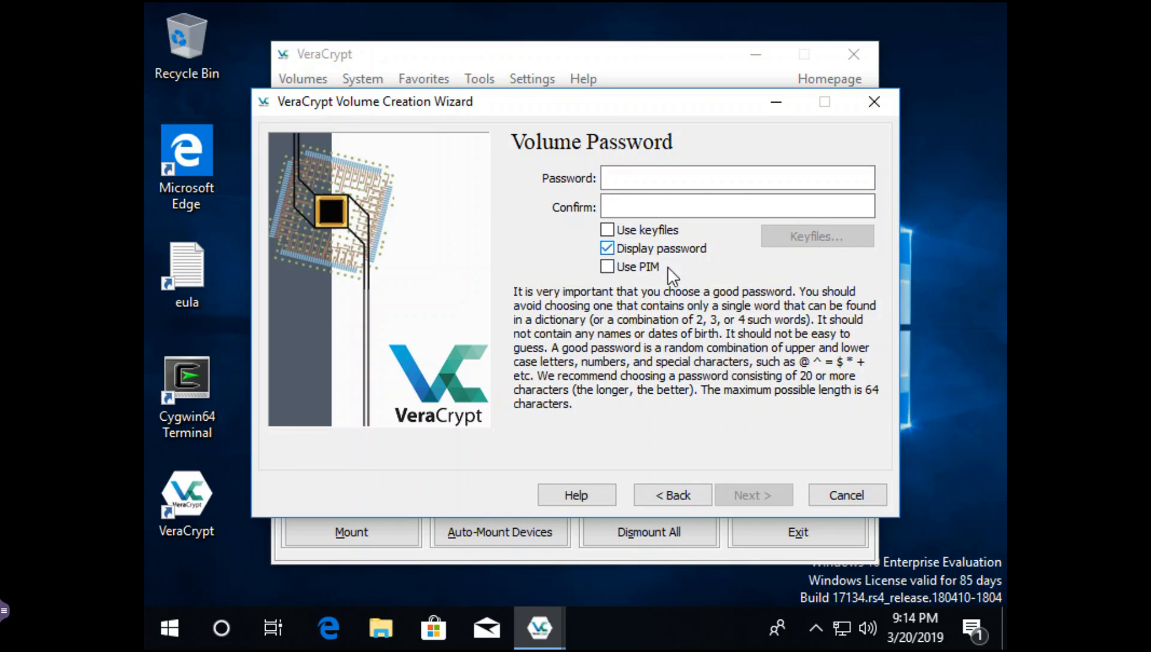
{"action": "left_click", "coordinate": [631, 205]}
{"action": "left_click", "coordinate": [619, 180]}
{"action": "left_click", "coordinate": [621, 180]}
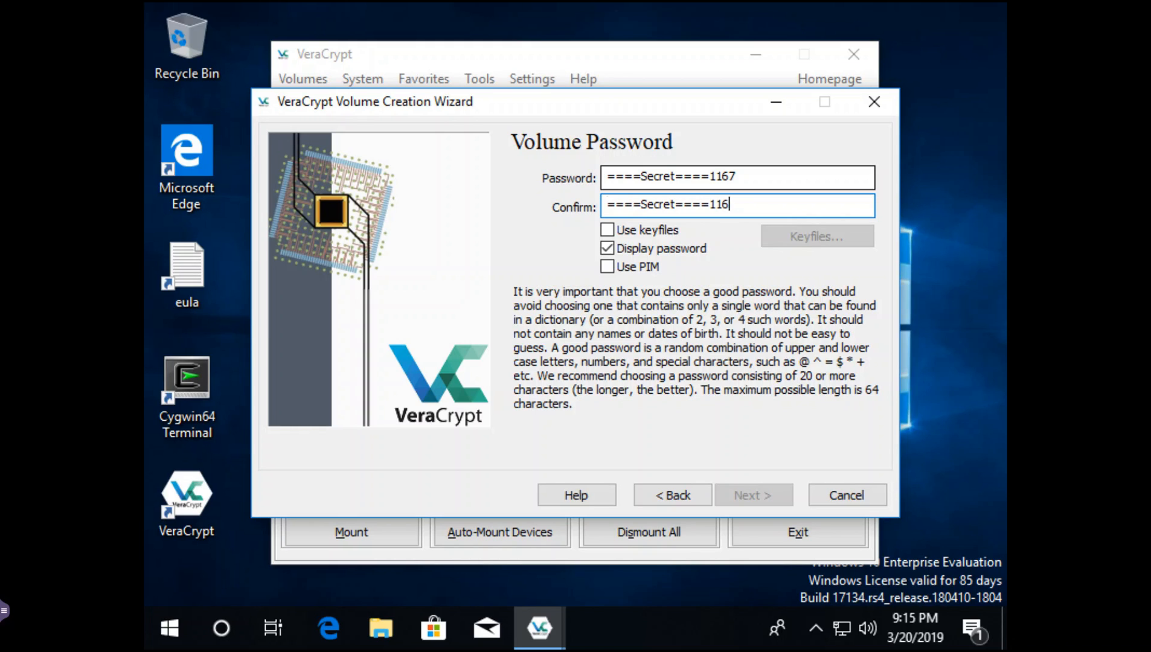
{"action": "type", "text": "7"}
{"action": "key", "text": "Tab"}
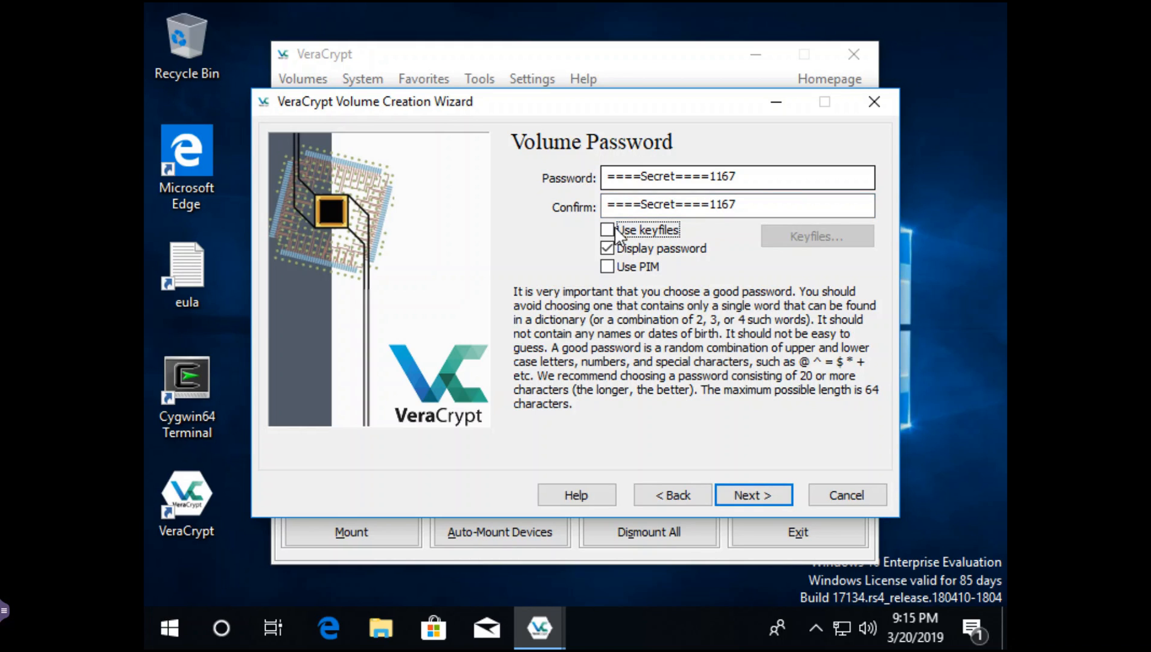
{"action": "left_click", "coordinate": [760, 498]}
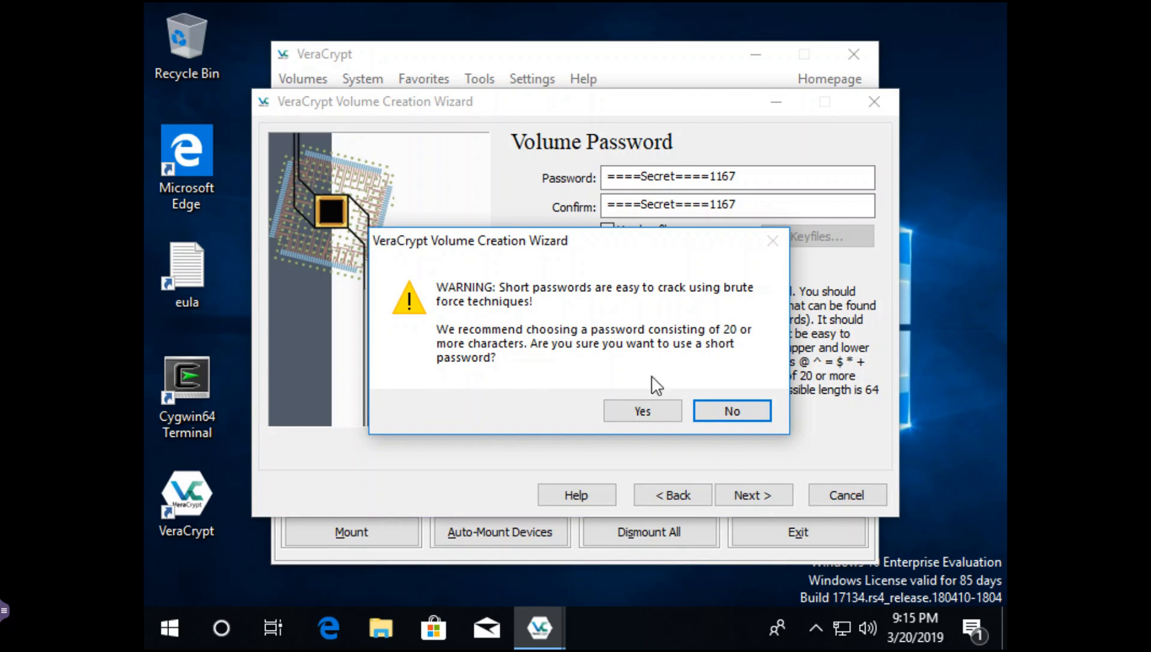
{"action": "left_click", "coordinate": [625, 404]}
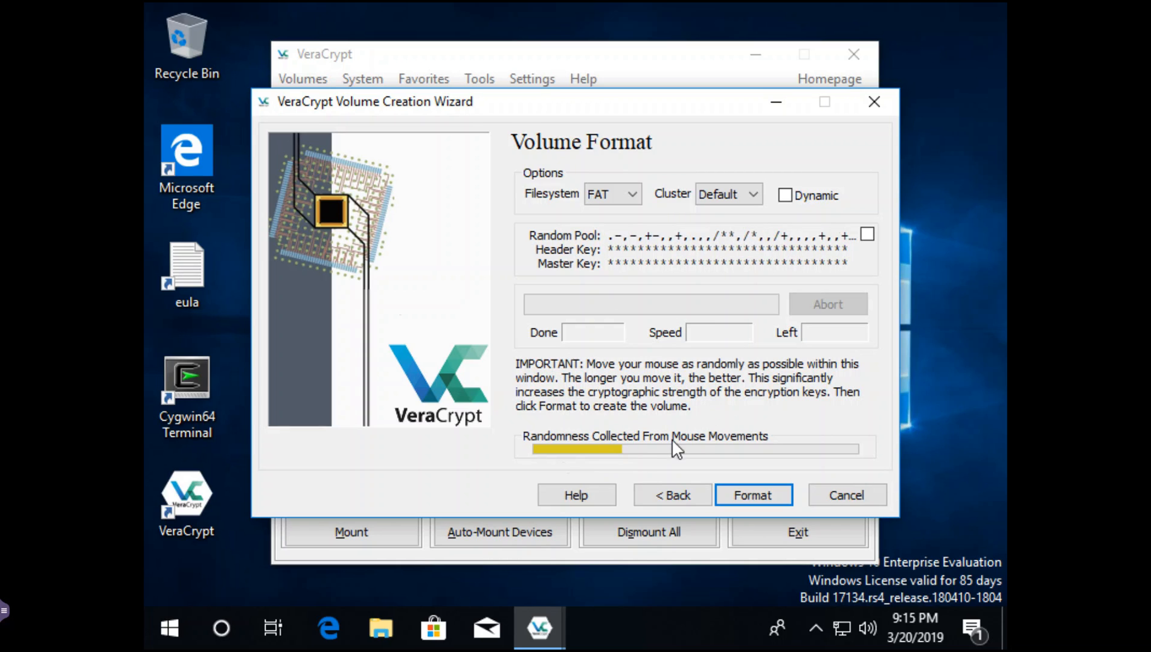
- Format volume001.hc, acknowledge the success message, and close the creation wizard
{"action": "left_click", "coordinate": [750, 490]}
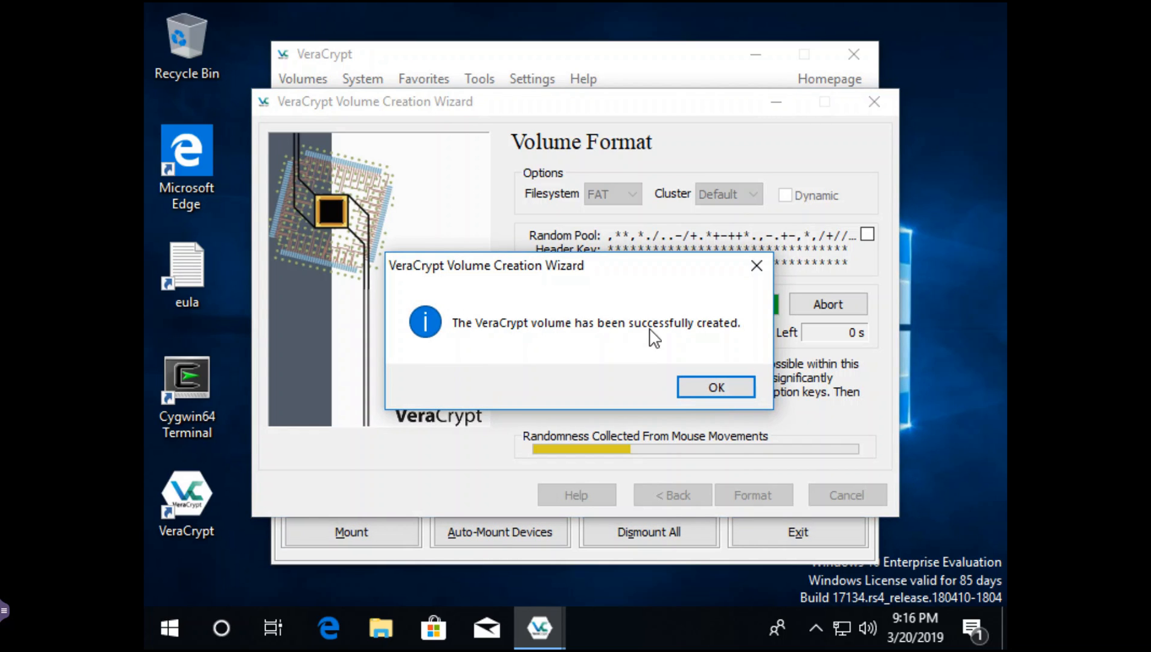
{"action": "left_click", "coordinate": [696, 388]}
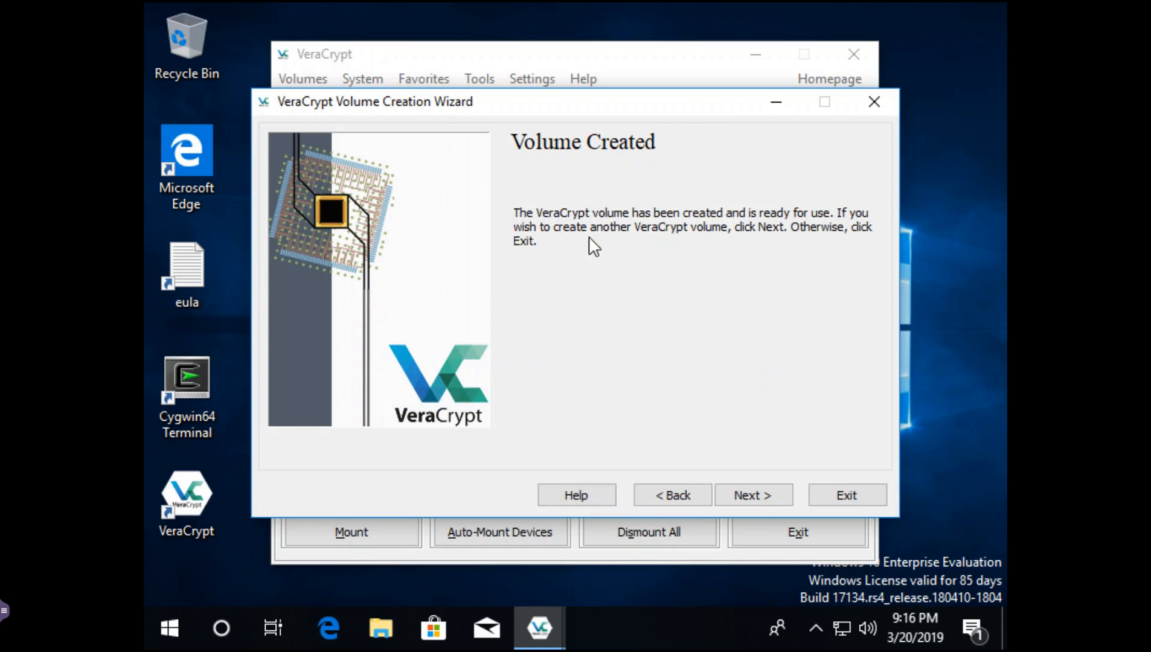
{"action": "left_click", "coordinate": [759, 495]}
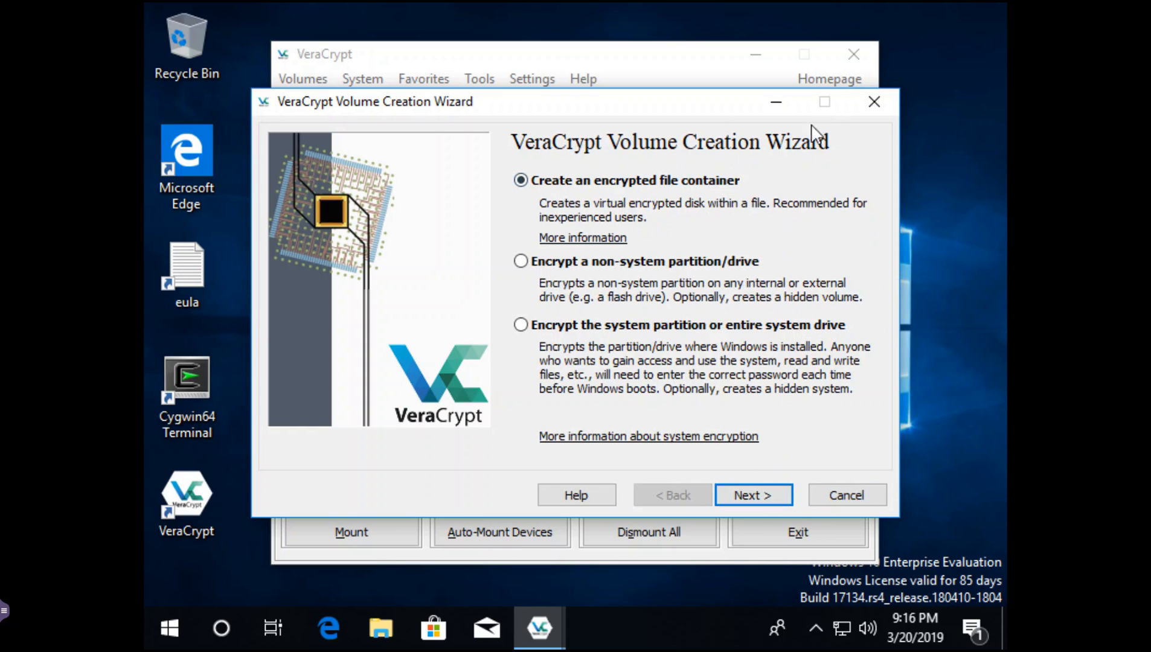
{"action": "left_click", "coordinate": [874, 102]}
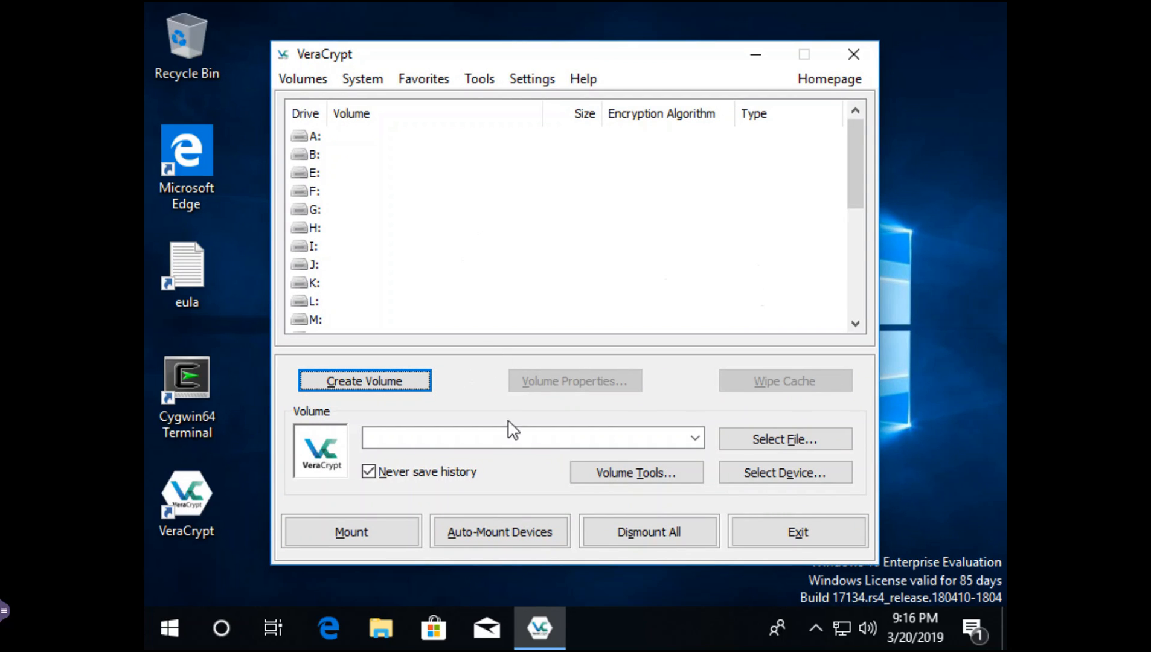
- Select drive F: and choose Documents\volume001.hc as the volume file
{"action": "left_click", "coordinate": [316, 192]}
{"action": "left_click", "coordinate": [316, 192]}
{"action": "left_click", "coordinate": [739, 440]}
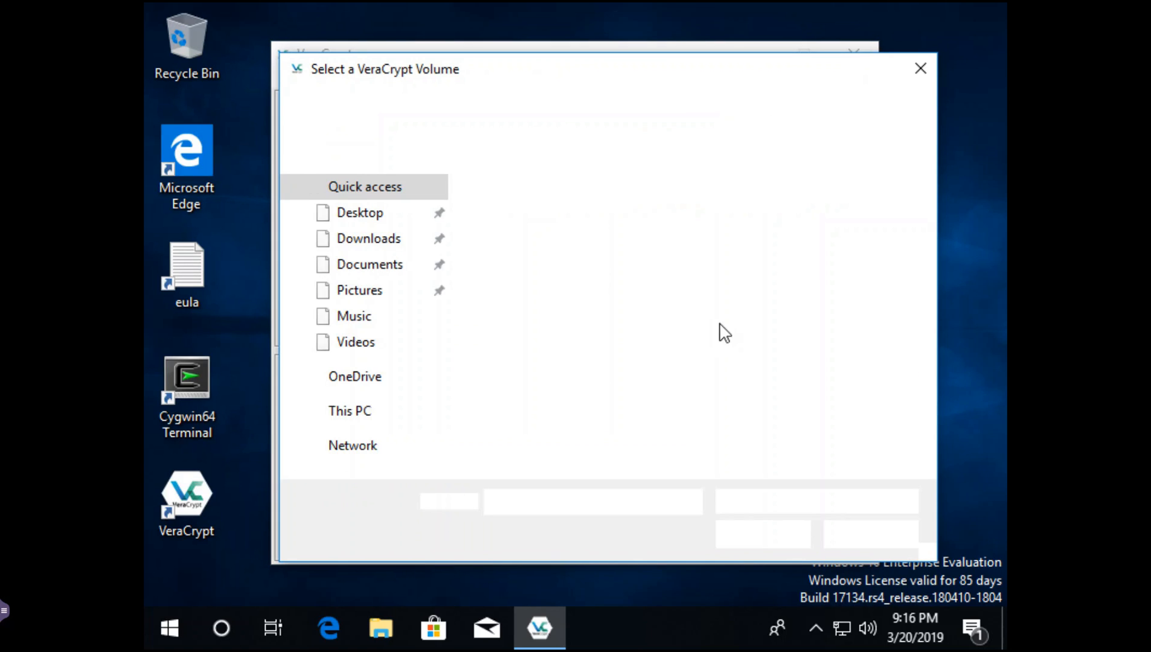
{"action": "left_click", "coordinate": [370, 266]}
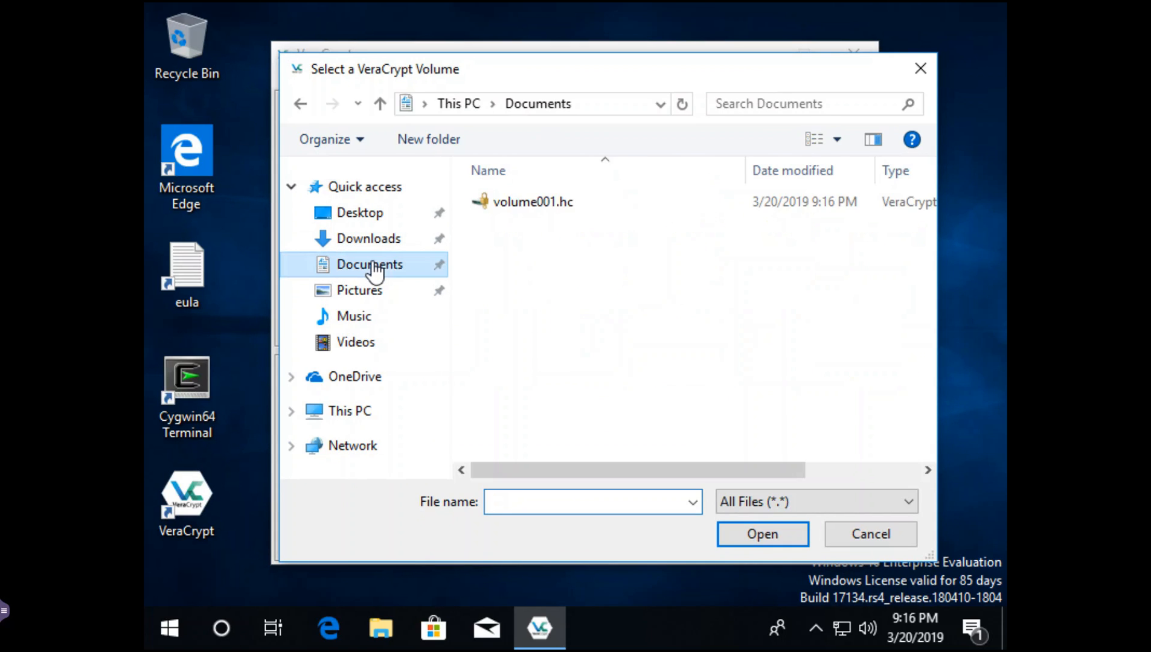
{"action": "left_click", "coordinate": [505, 205]}
{"action": "left_click", "coordinate": [758, 540]}
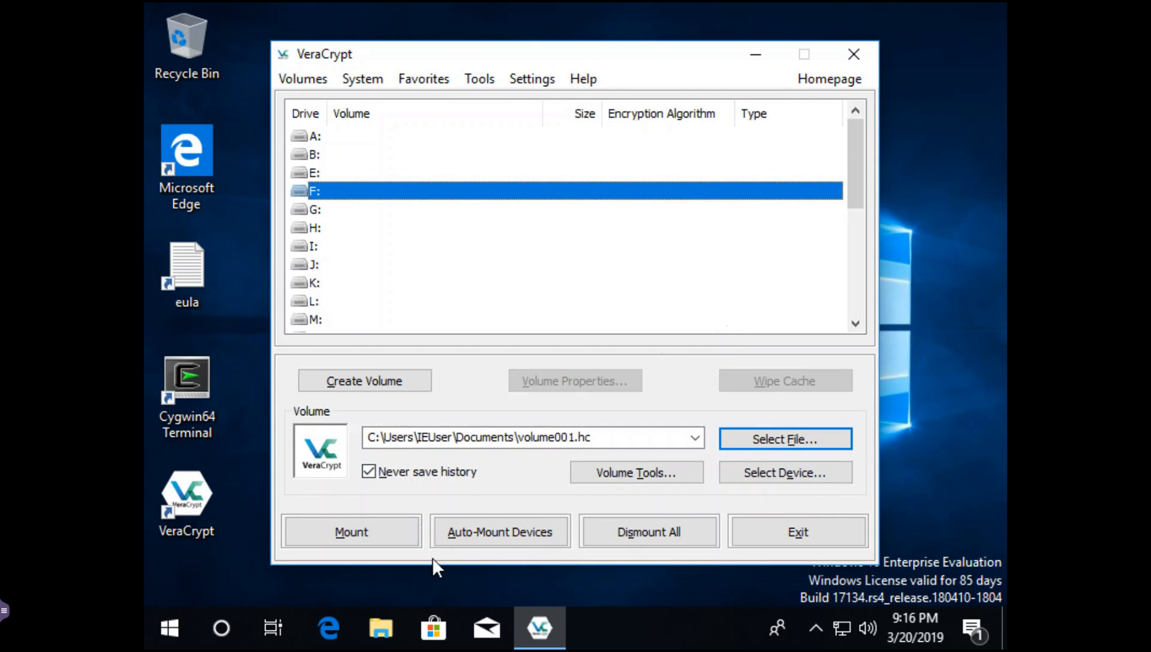
- Mount the volume on F: with its password, then minimize VeraCrypt
{"action": "left_click", "coordinate": [371, 529]}
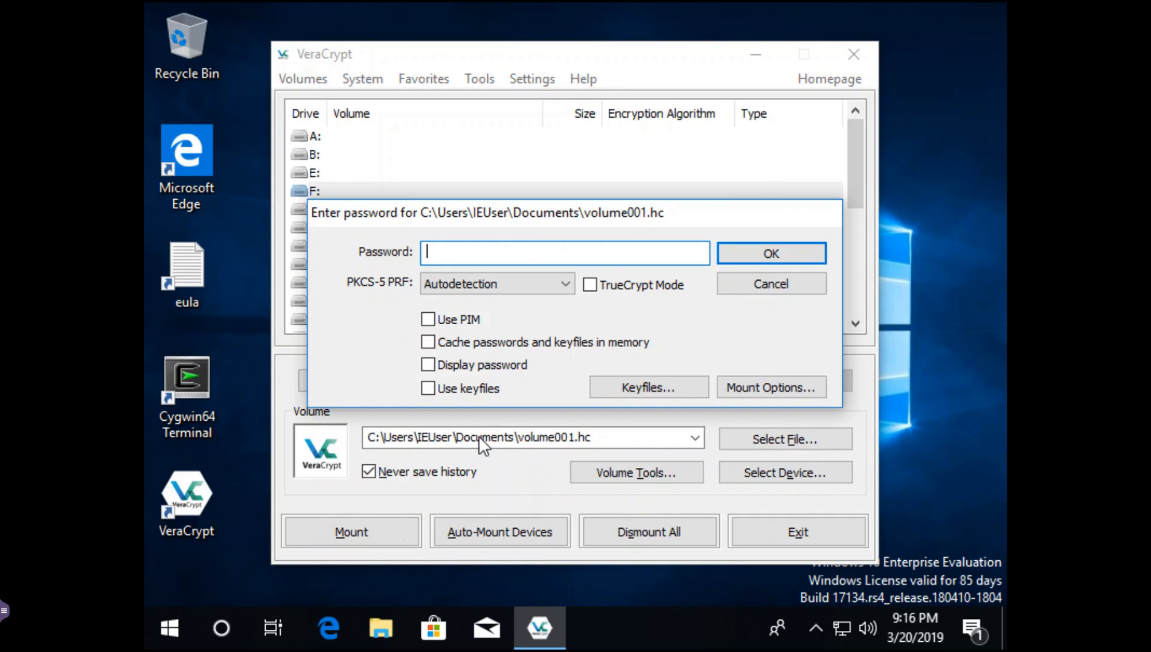
{"action": "left_click", "coordinate": [428, 365]}
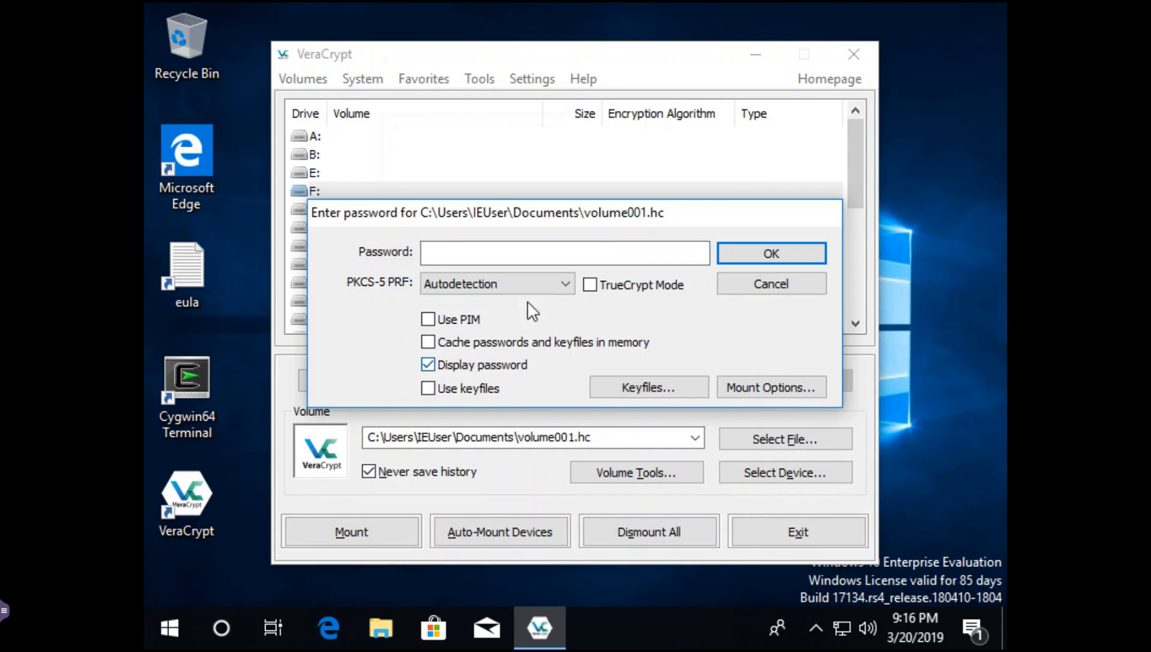
{"action": "left_click", "coordinate": [433, 249]}
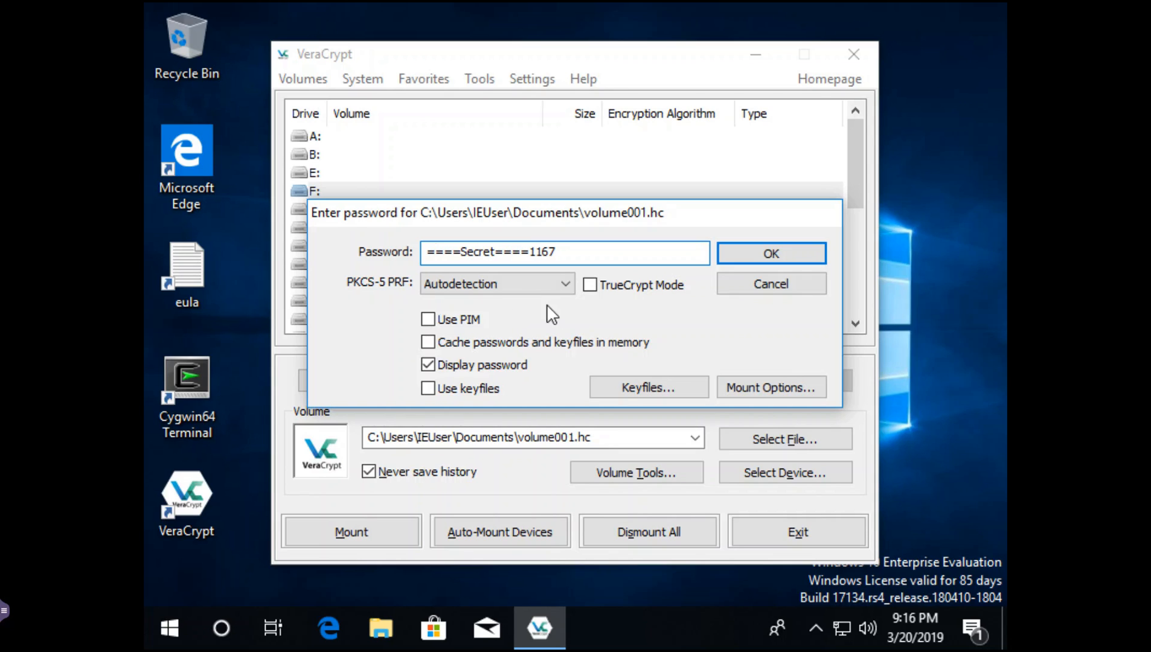
{"action": "left_click", "coordinate": [743, 254]}
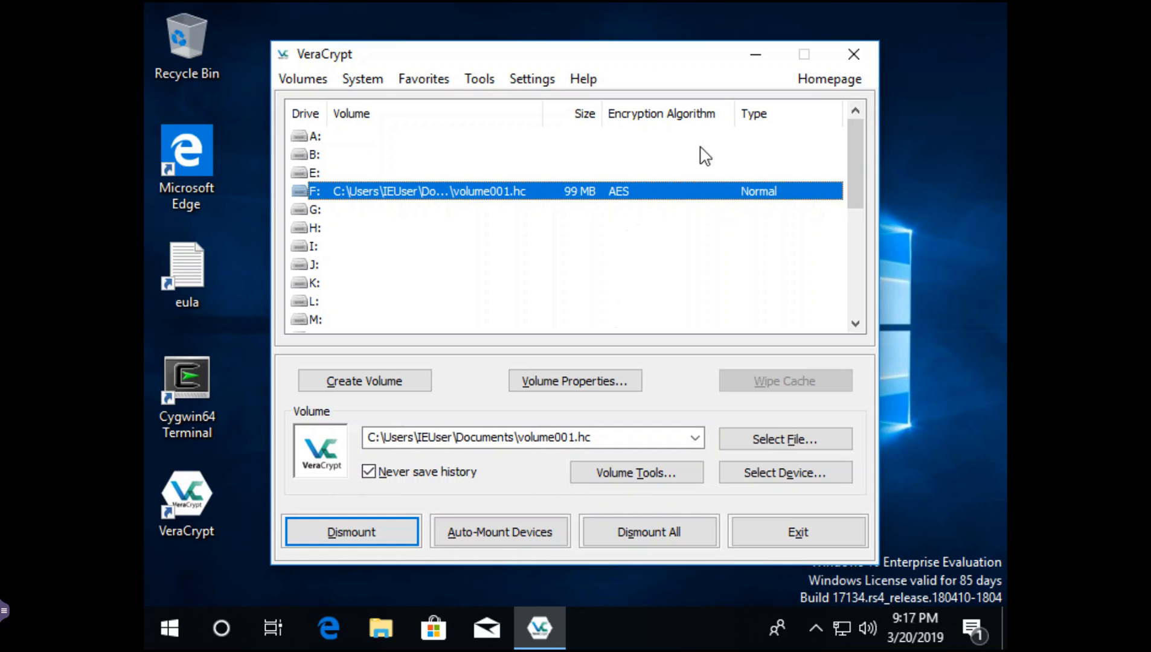
{"action": "left_click", "coordinate": [756, 57]}
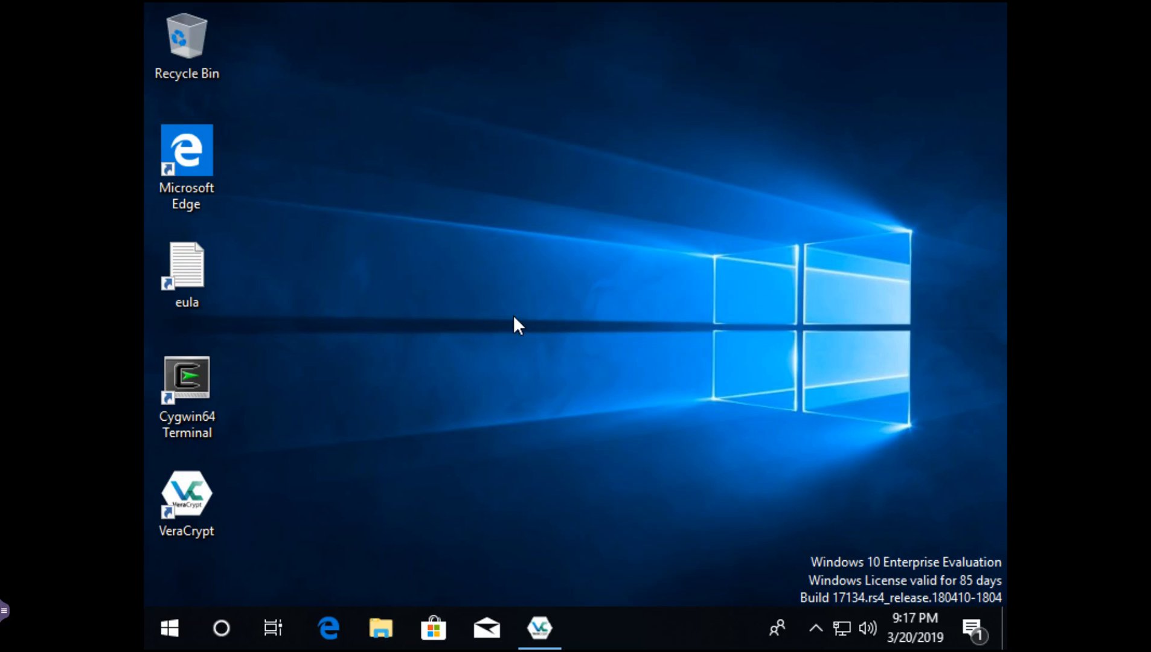
- Check in File Explorer that Local Disk (F:) is empty, then launch Cygwin64 Terminal
{"action": "key", "text": "super+e"}
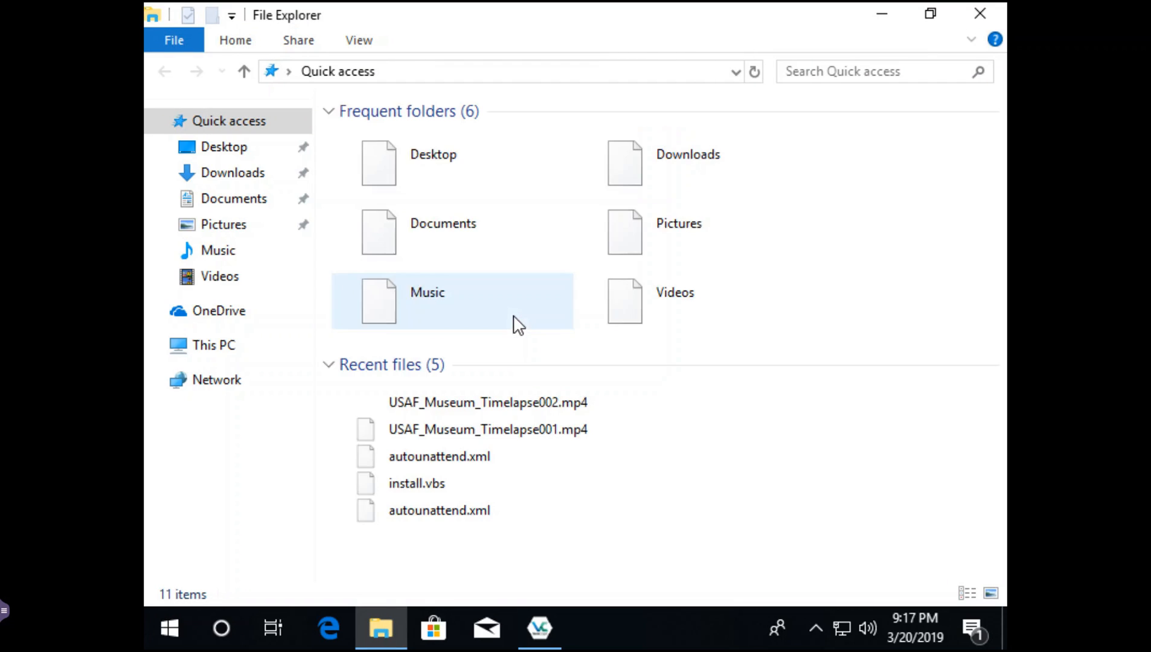
{"action": "left_click", "coordinate": [192, 347]}
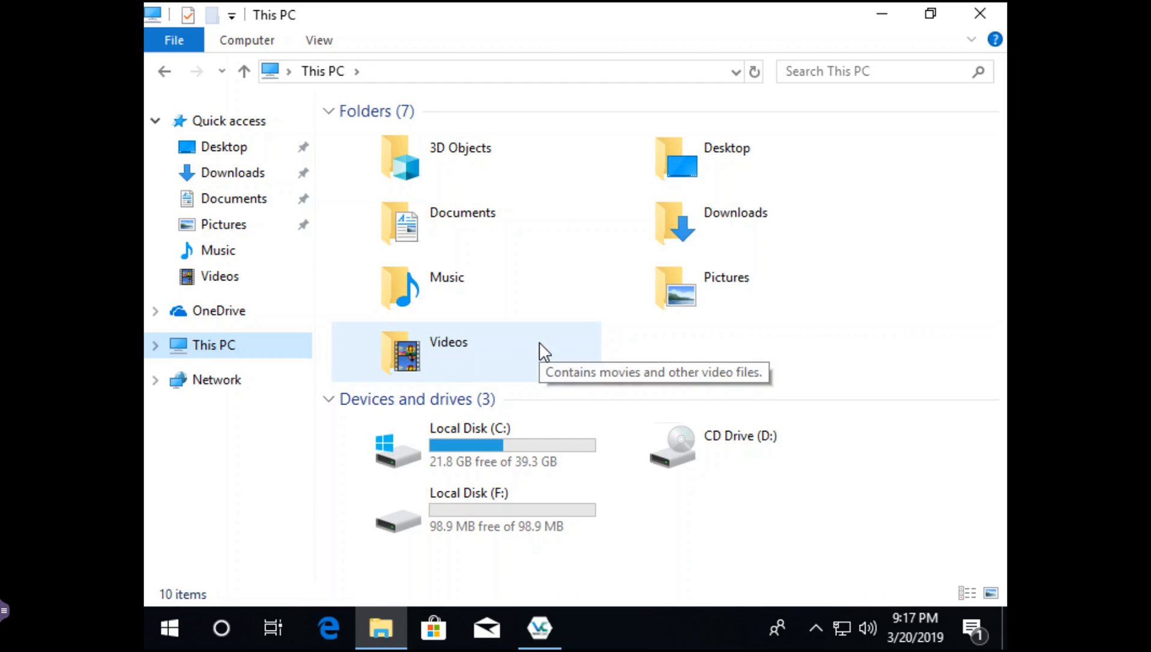
{"action": "left_click", "coordinate": [479, 508]}
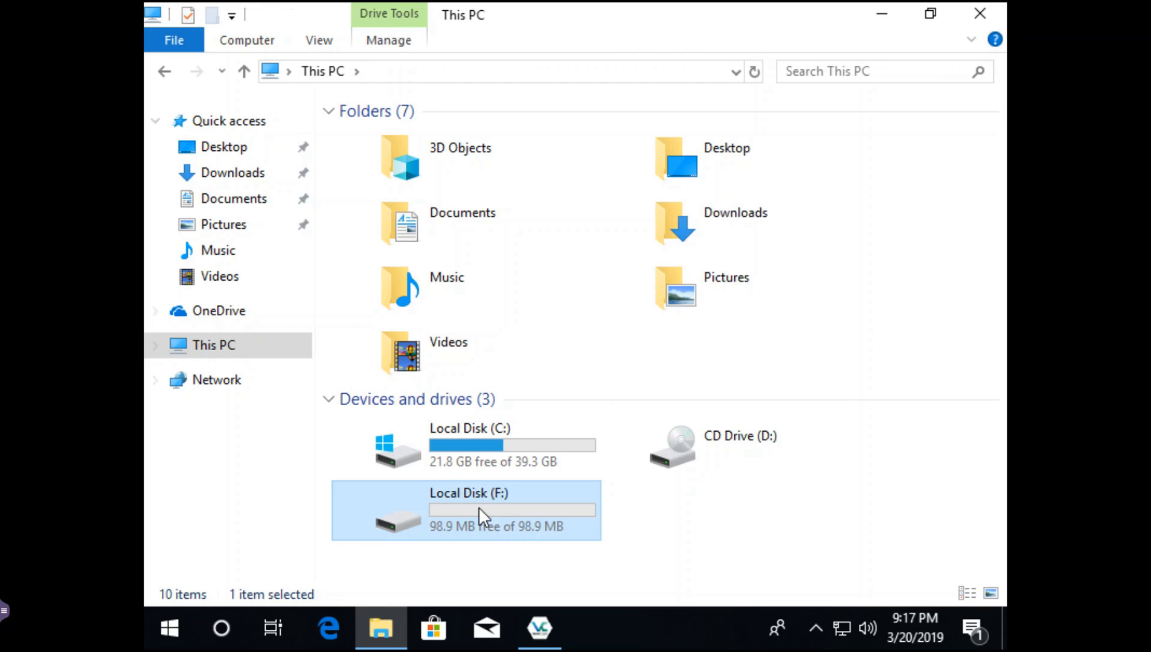
{"action": "double_click", "coordinate": [498, 508]}
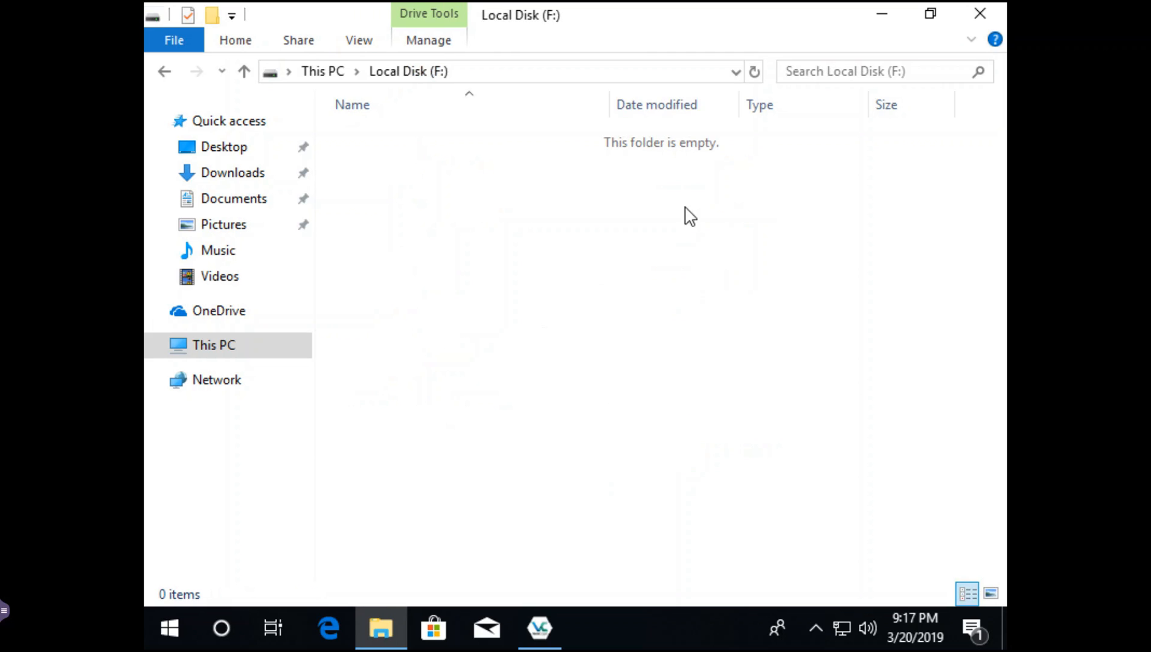
{"action": "left_click", "coordinate": [982, 15]}
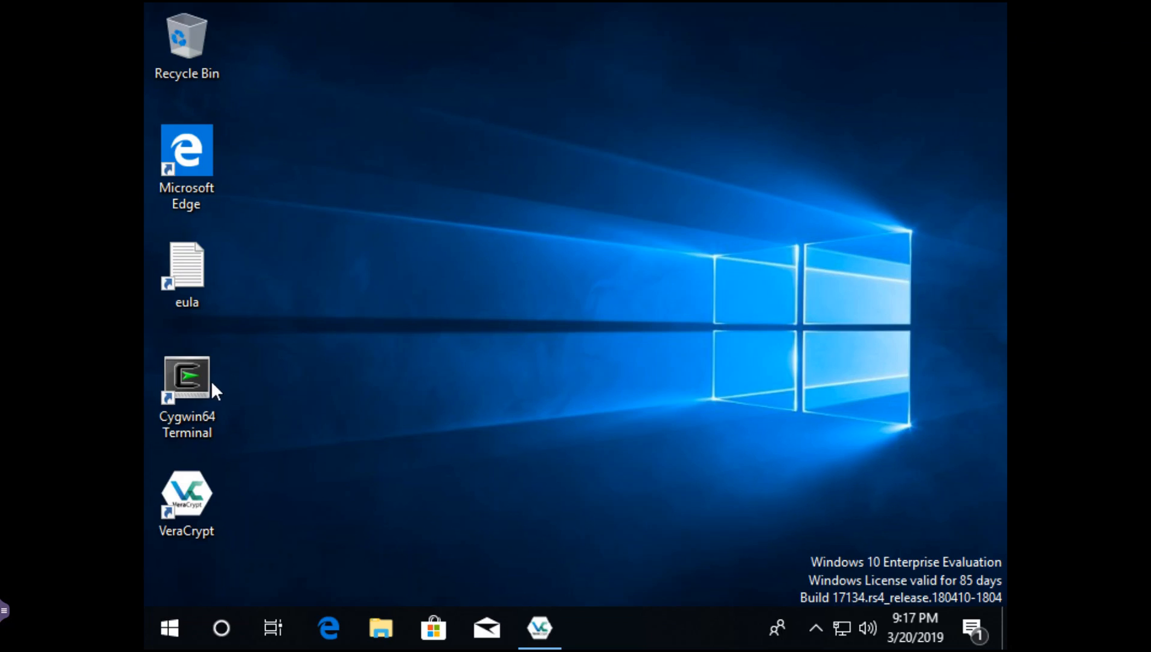
{"action": "double_click", "coordinate": [195, 370]}
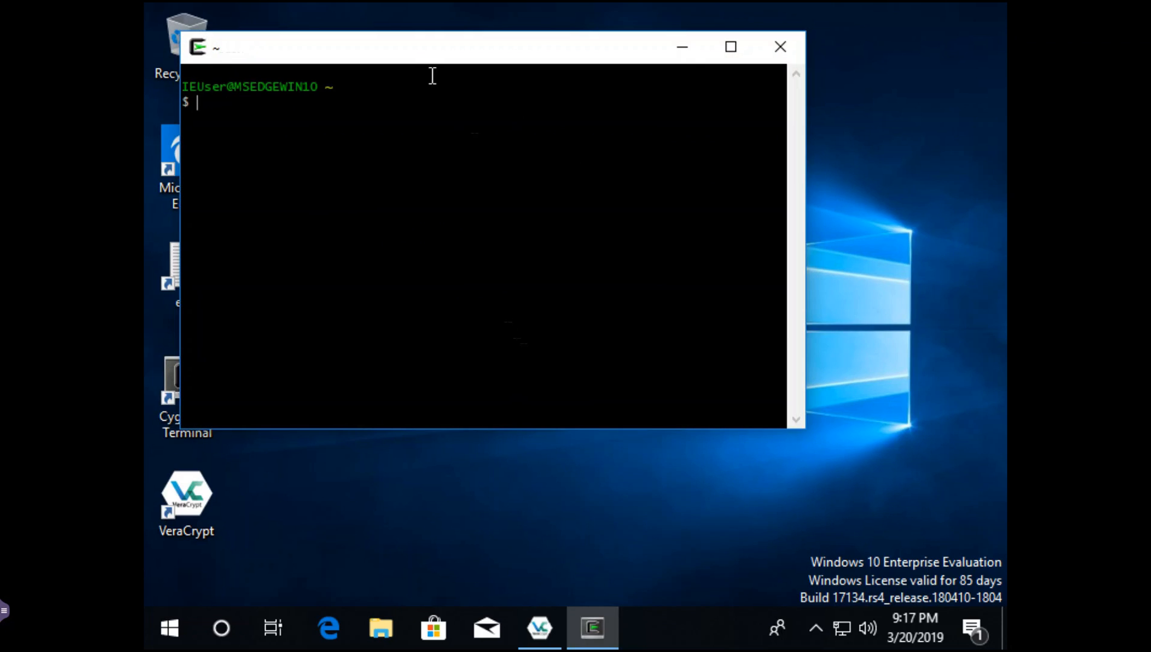
- On drive F:, create folder dir====Secret====2189 and change into it
{"action": "left_click_drag", "start_coordinate": [402, 54], "coordinate": [510, 103]}
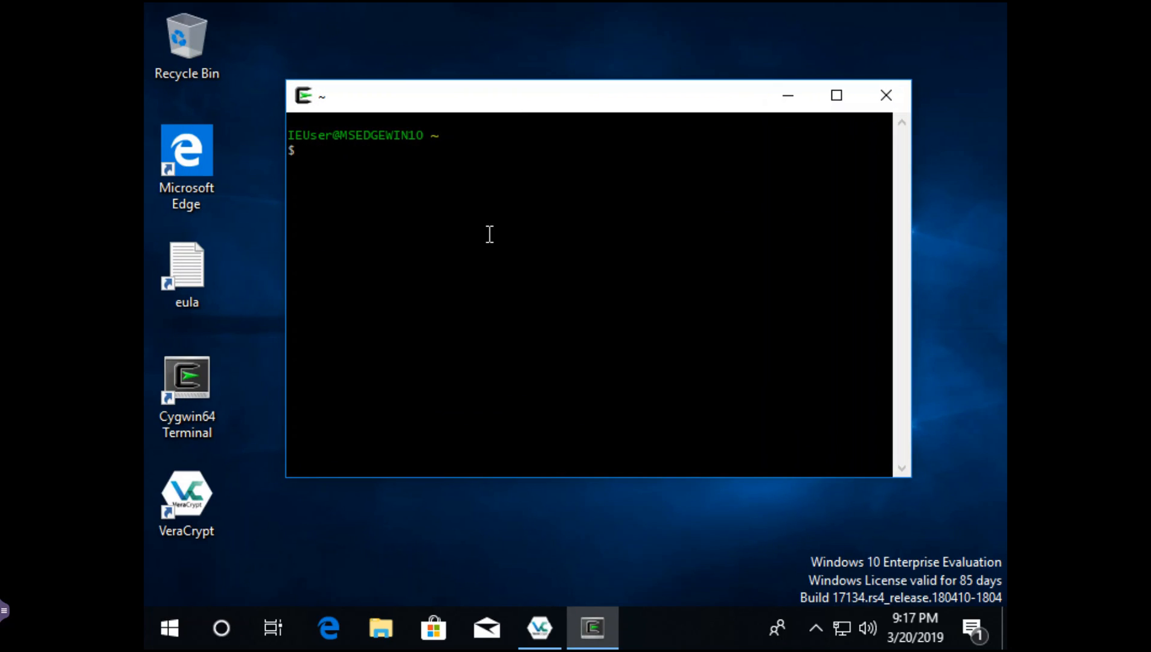
{"action": "type", "text": "cd f:"}
{"action": "key", "text": "Return"}
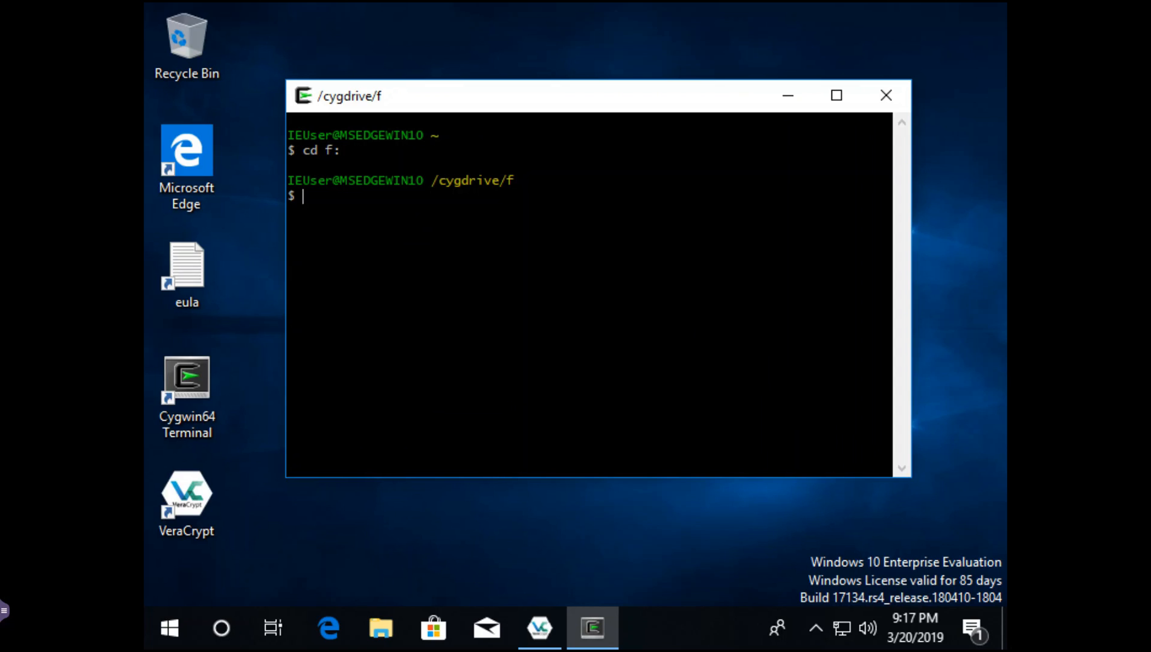
{"action": "type", "text": "mkdir dir====Secret====2189"}
{"action": "key", "text": "Return"}
{"action": "type", "text": "cd di"}
{"action": "key", "text": "Tab"}
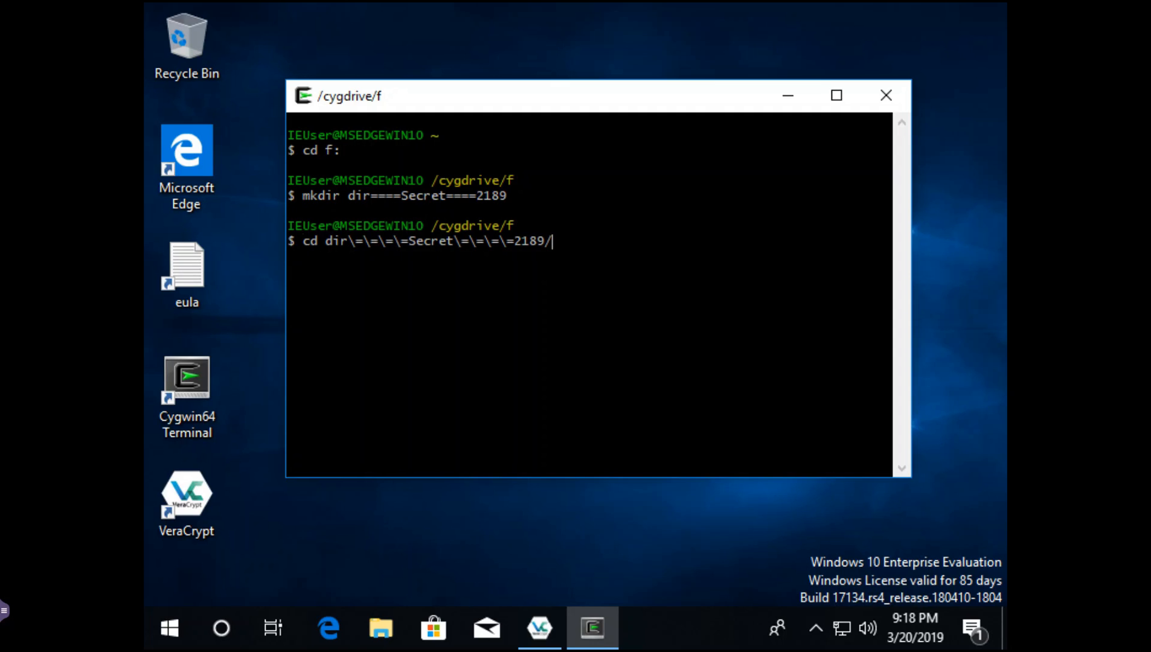
{"action": "key", "text": "Return"}
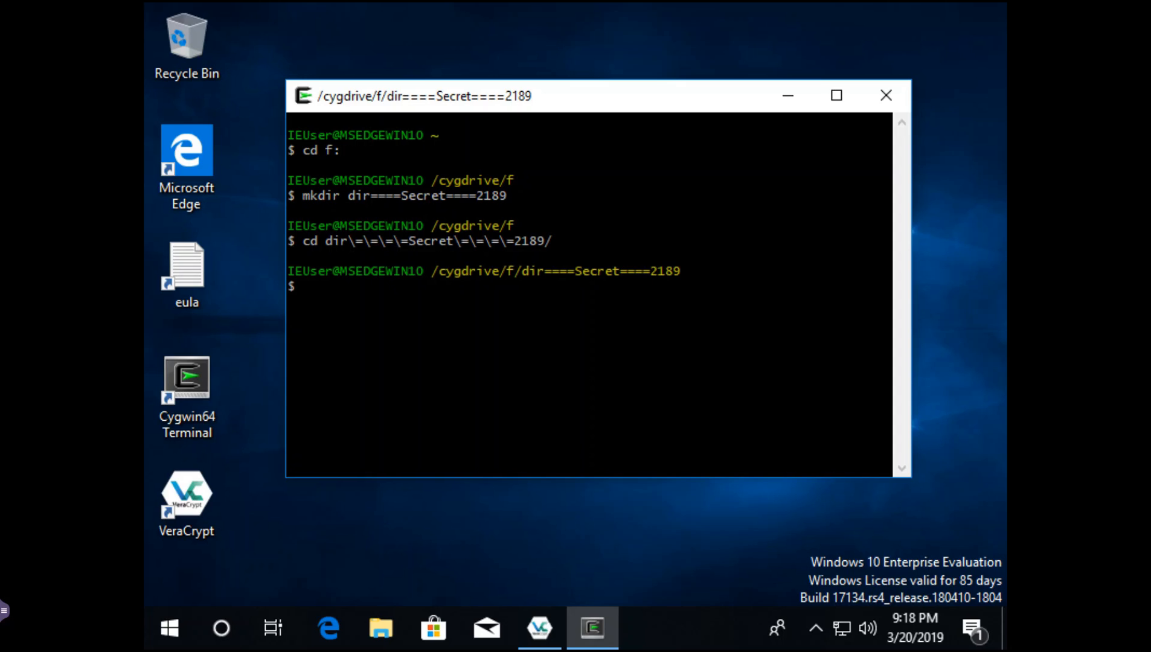
- Write ====Secret====3223 into file====Secret====2223 and print it back with cat
{"action": "type", "text": "echo ====Secret====3223 > "}
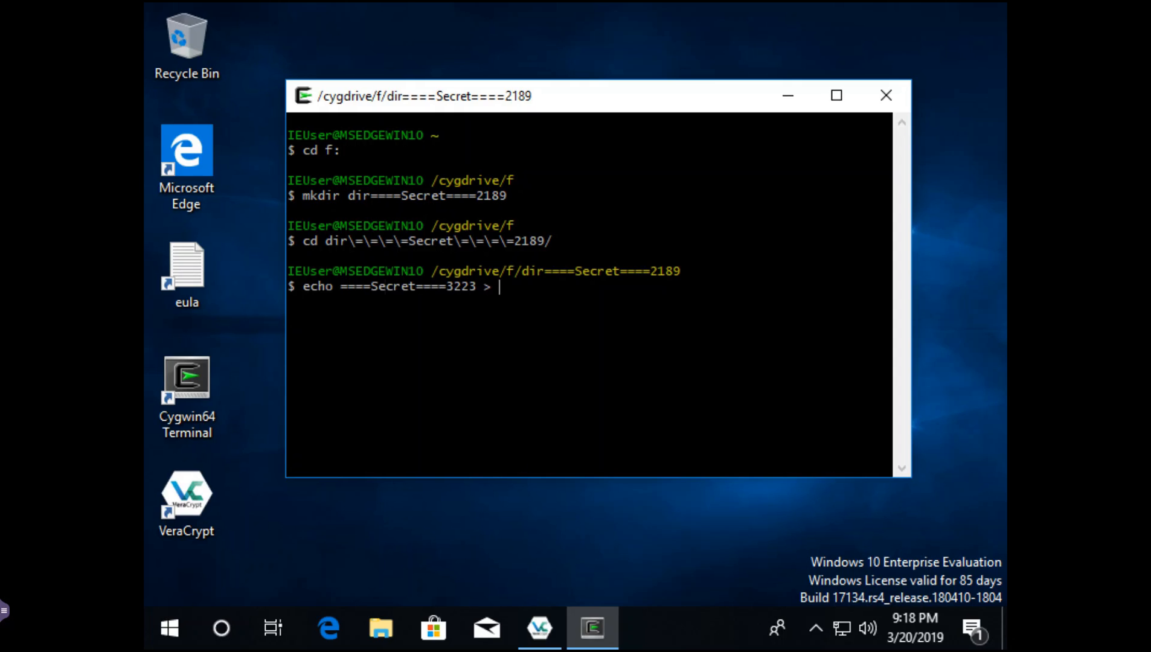
{"action": "type", "text": "file====Secret====2223"}
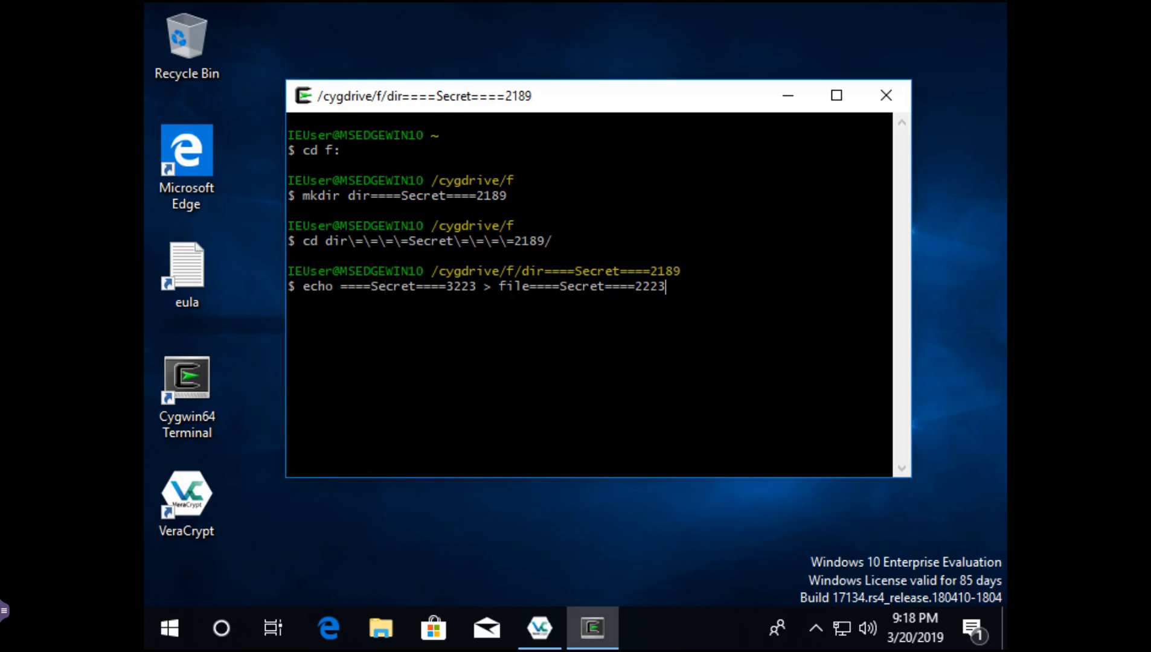
{"action": "key", "text": "Return"}
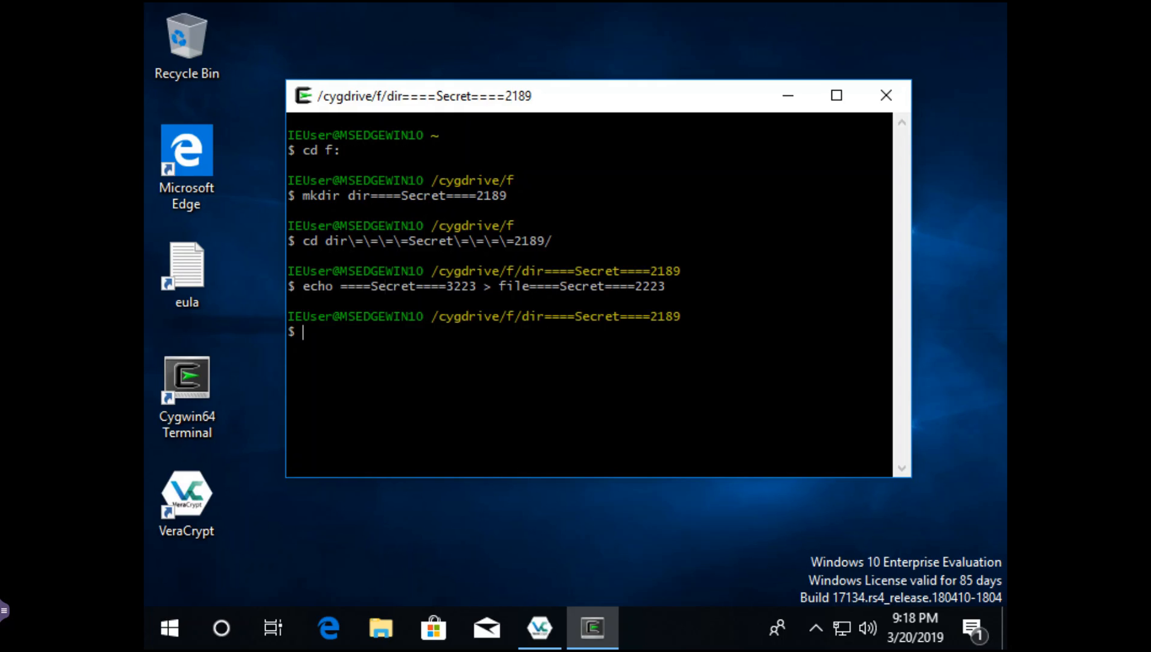
{"action": "type", "text": "cat file"}
{"action": "key", "text": "Tab"}
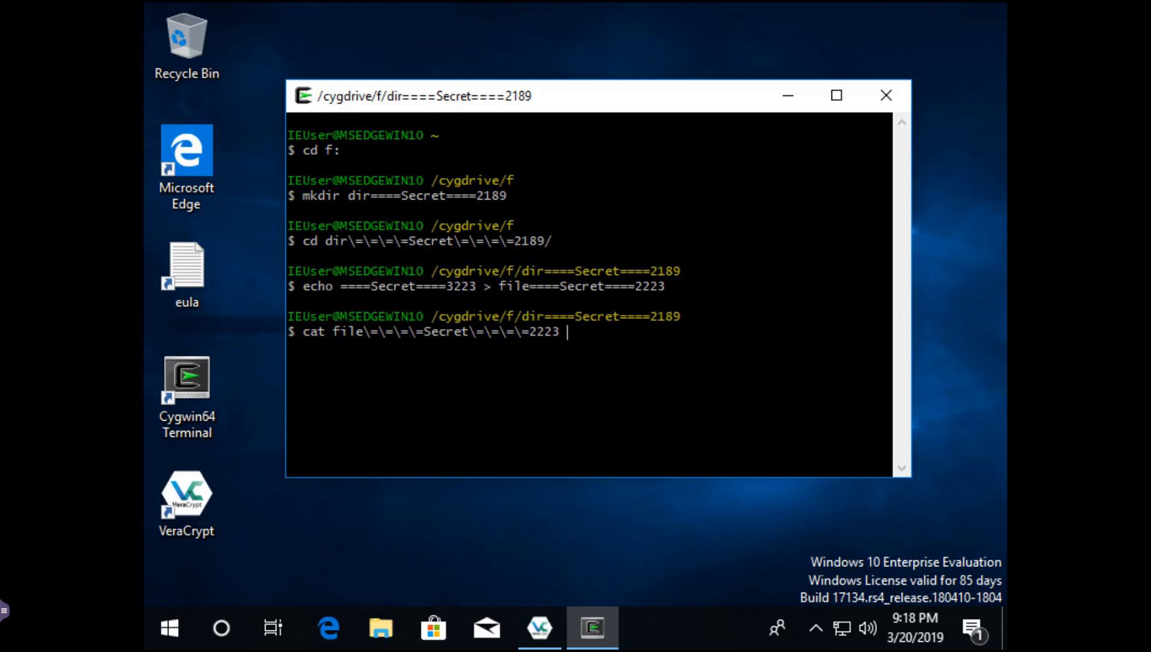
{"action": "key", "text": "Return"}
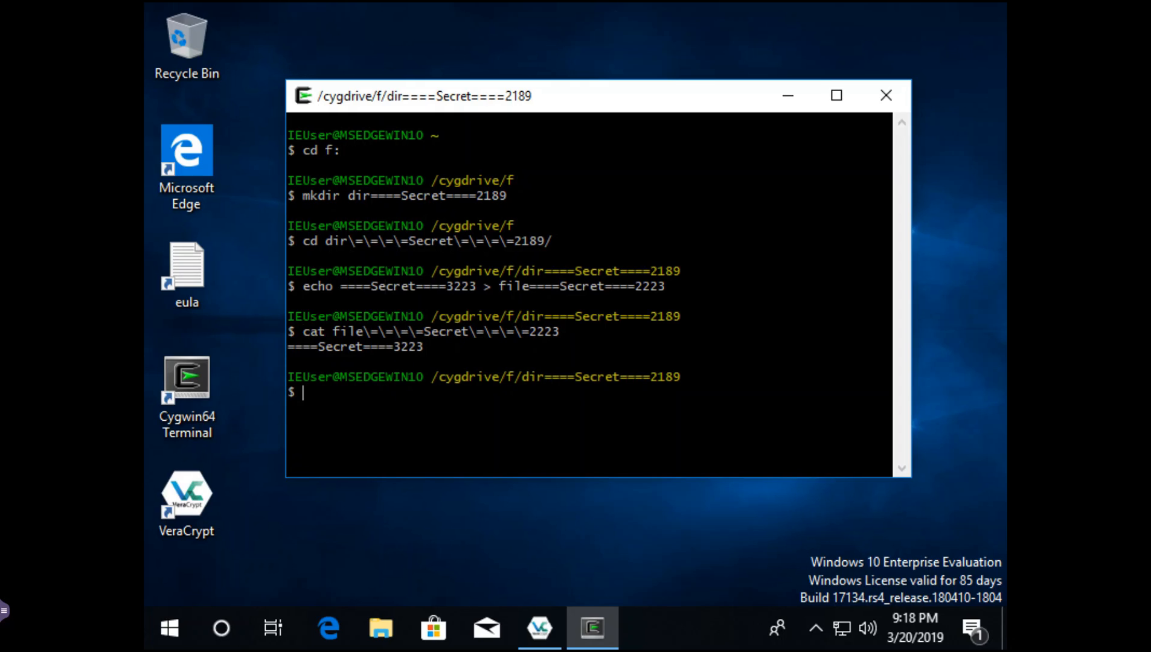
{"action": "type", "text": "vi ./file====Secret====2335"}
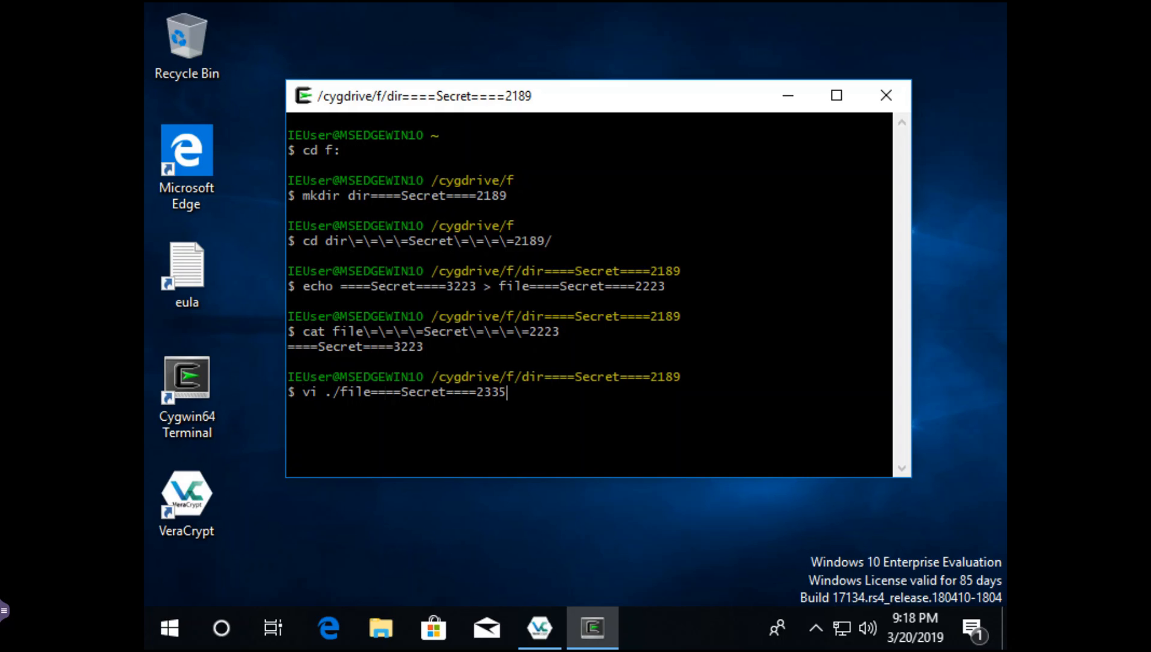
{"action": "key", "text": "Return"}
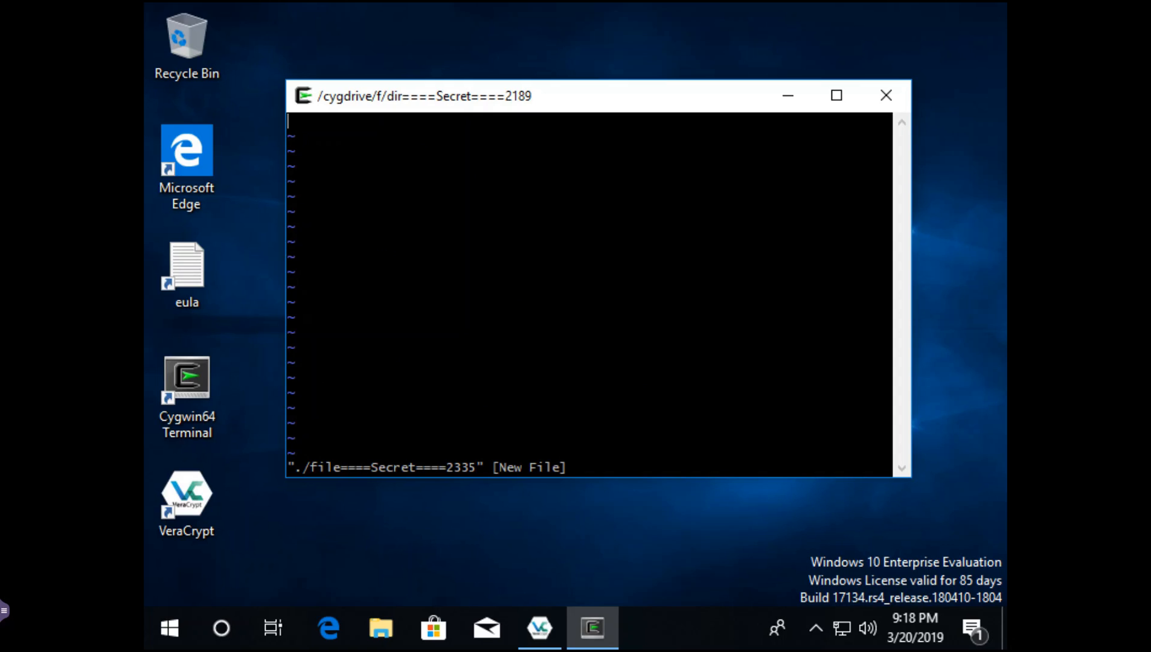
{"action": "type", "text": "====Secret===="}
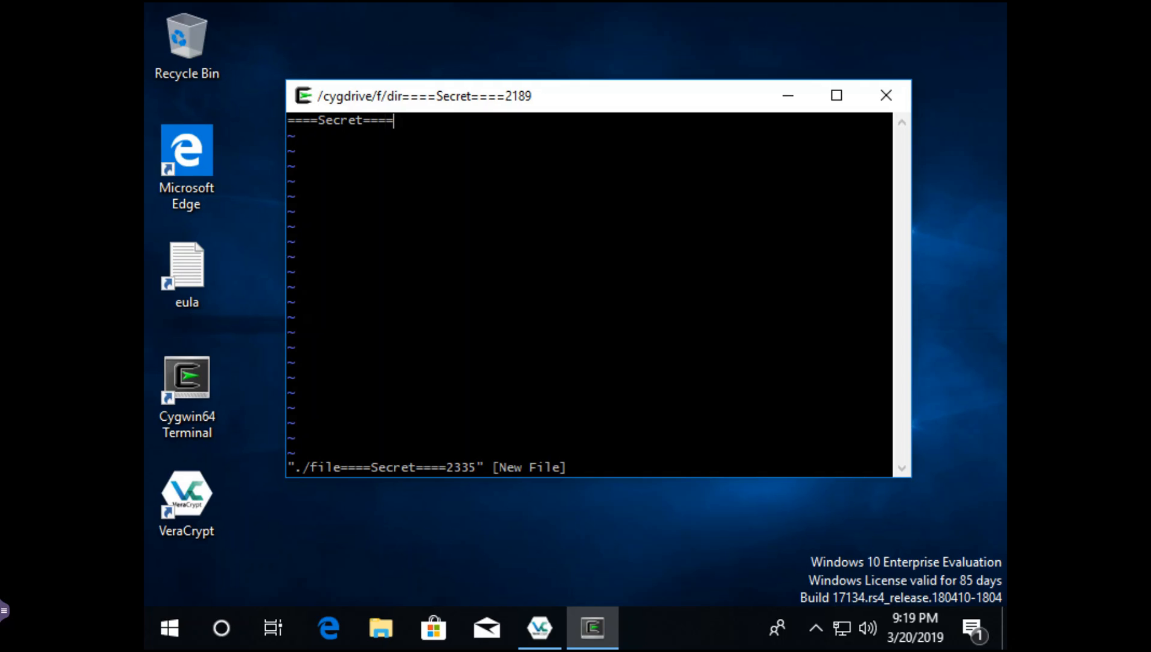
{"action": "type", "text": "3335"}
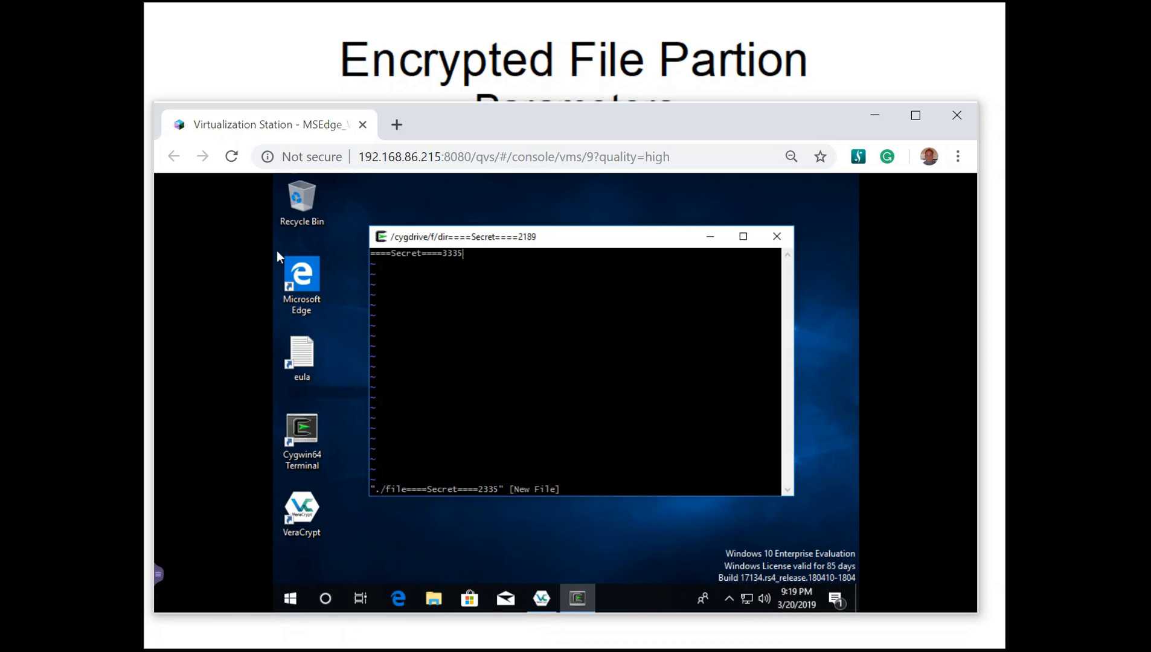
{"action": "left_click", "coordinate": [158, 574]}
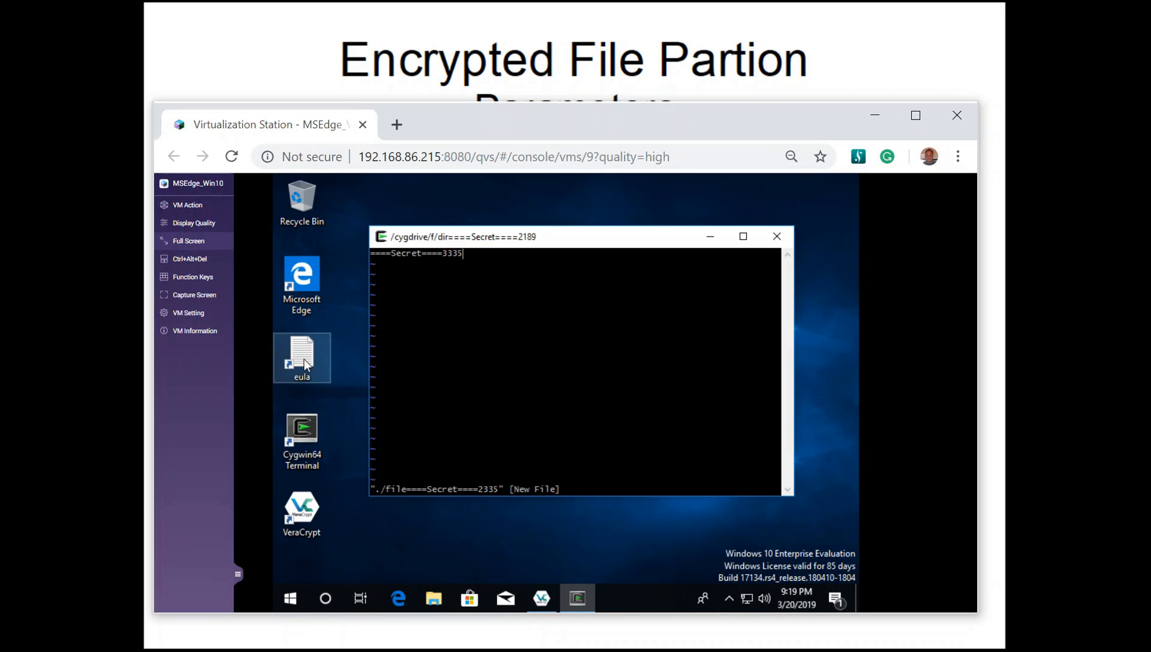
{"action": "left_click", "coordinate": [188, 241]}
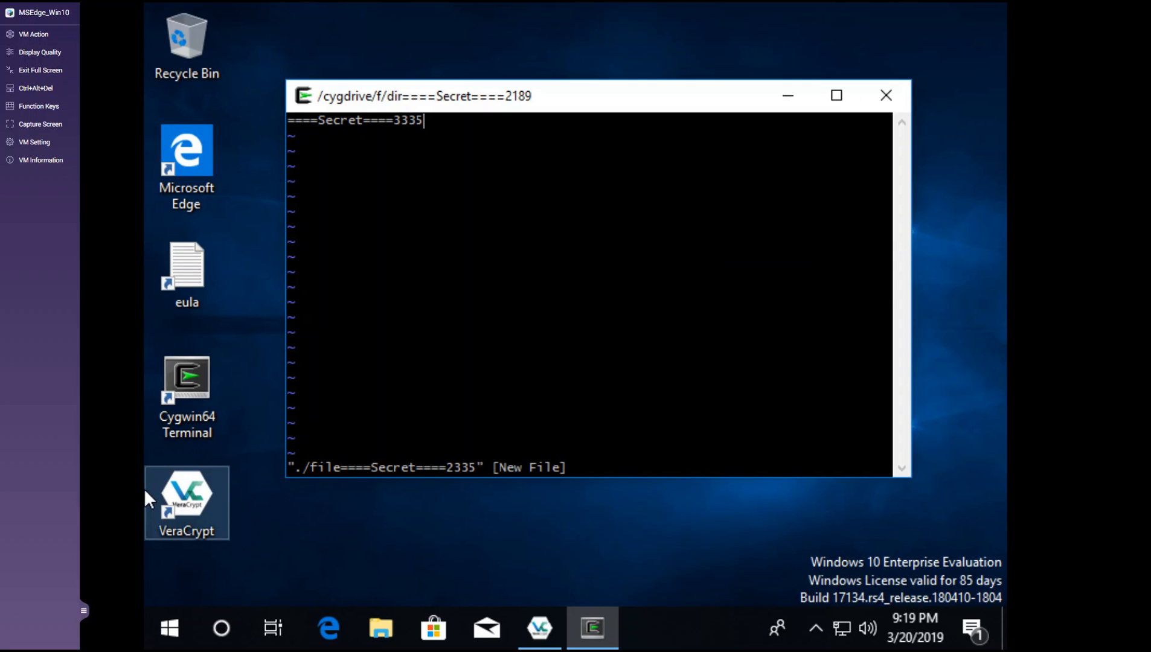
{"action": "double_click", "coordinate": [482, 254]}
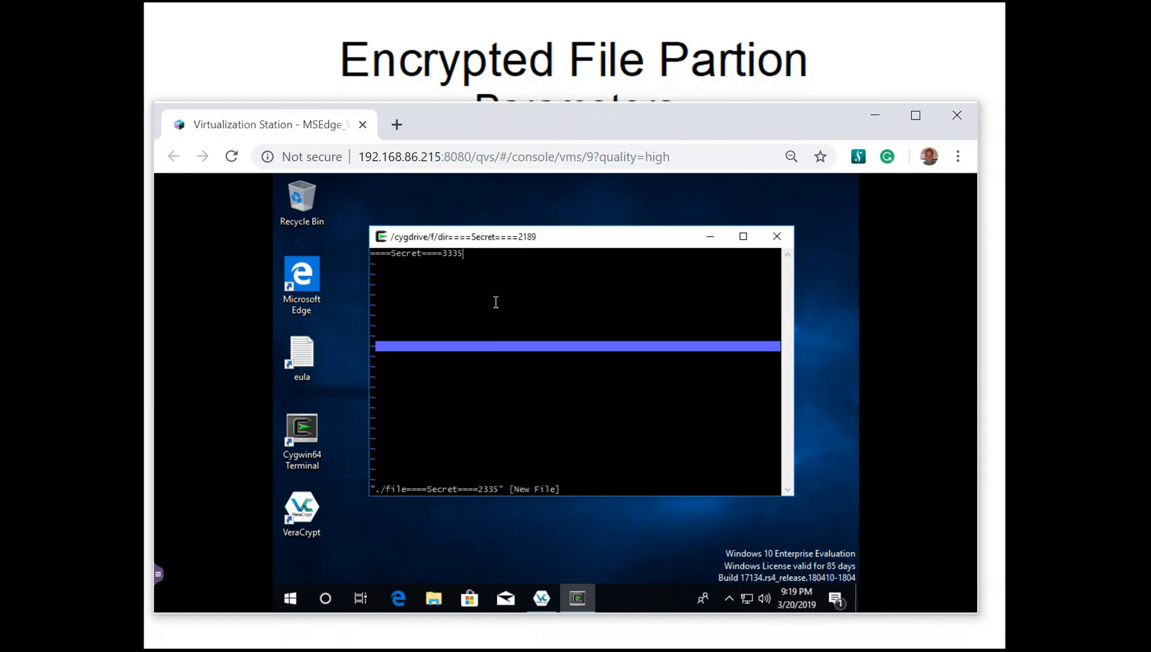
{"action": "left_click", "coordinate": [556, 310]}
{"action": "type", "text": ":wq"}
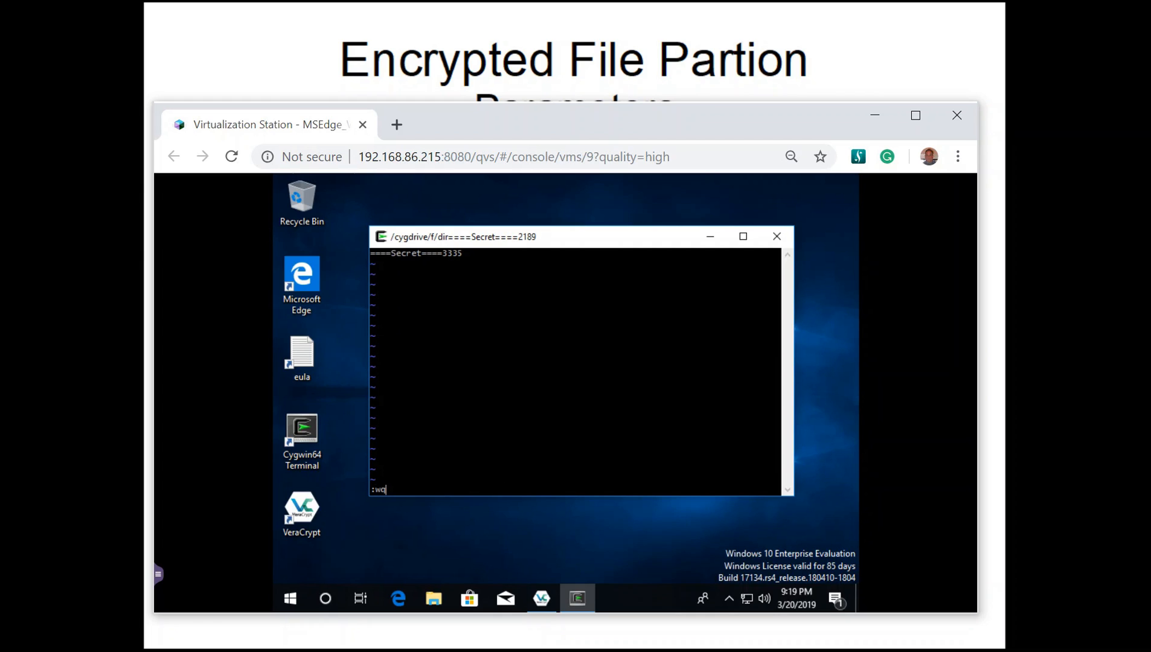
{"action": "key", "text": "Return"}
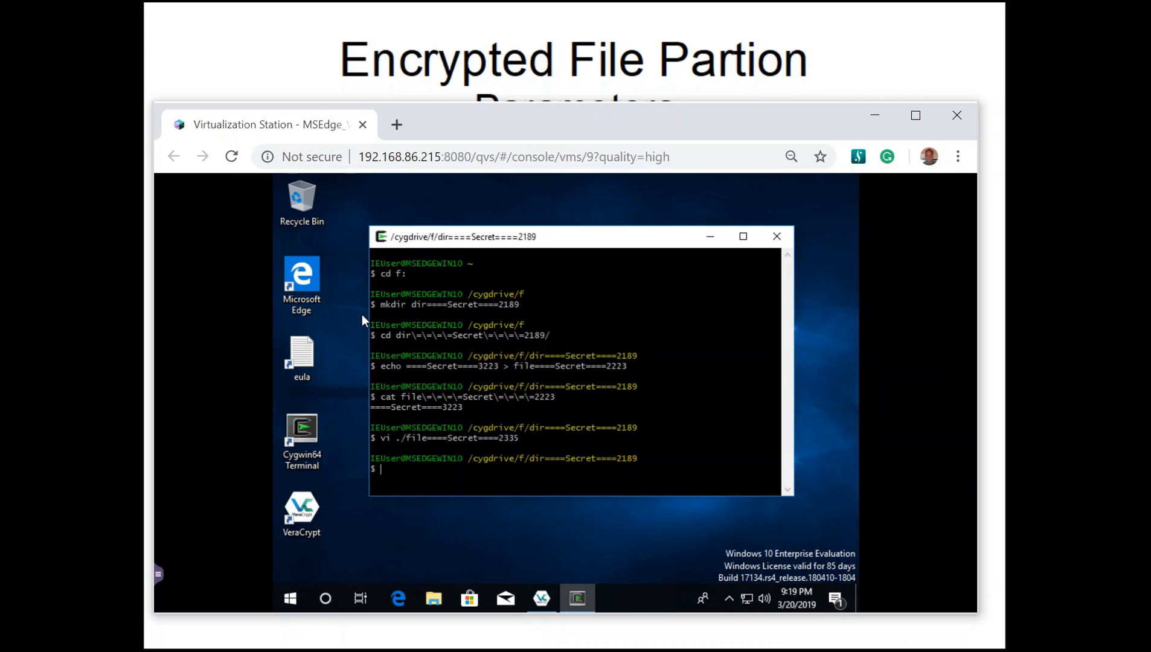
{"action": "left_click", "coordinate": [158, 574]}
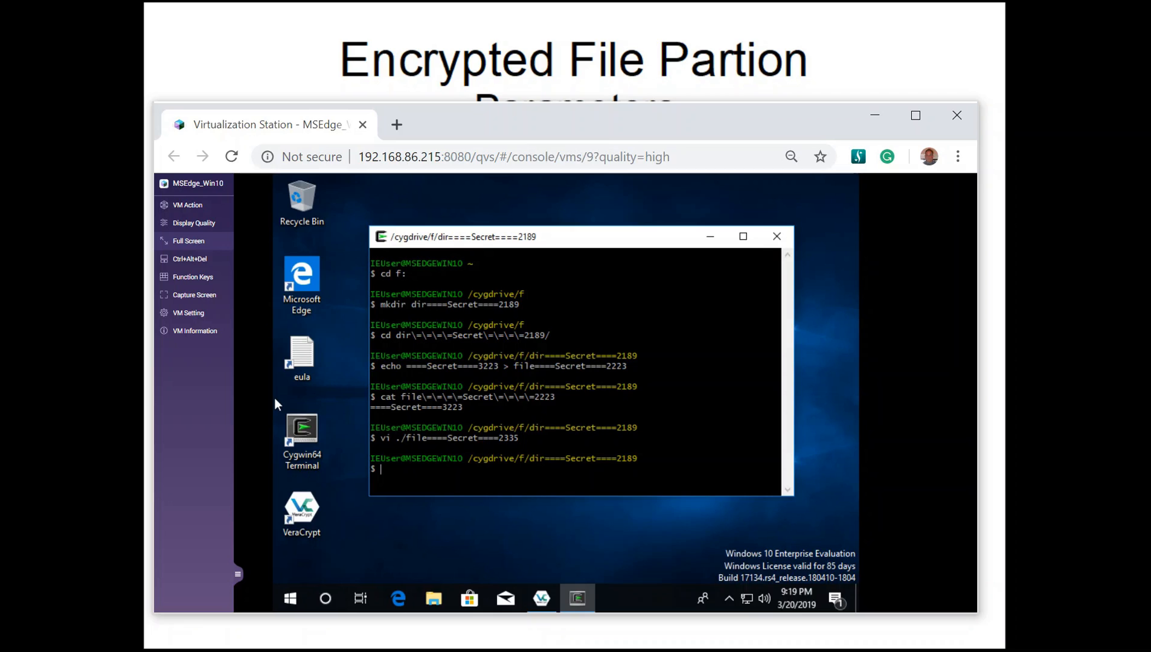
{"action": "left_click", "coordinate": [188, 240]}
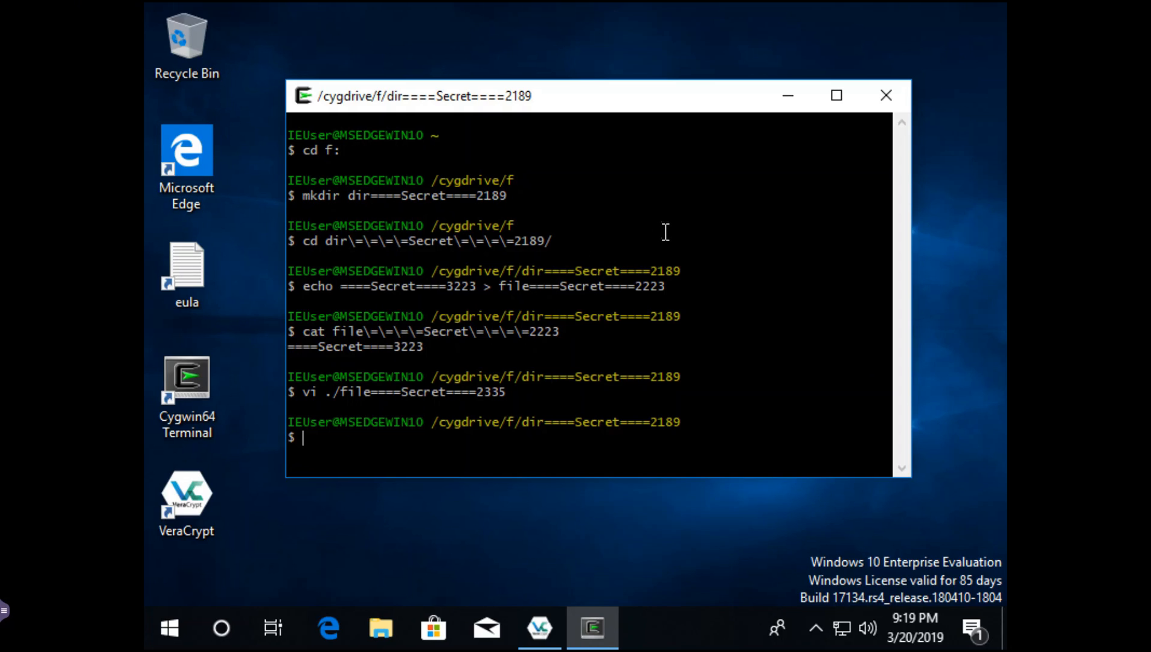
{"action": "type", "text": "cat file"}
{"action": "key", "text": "Tab"}
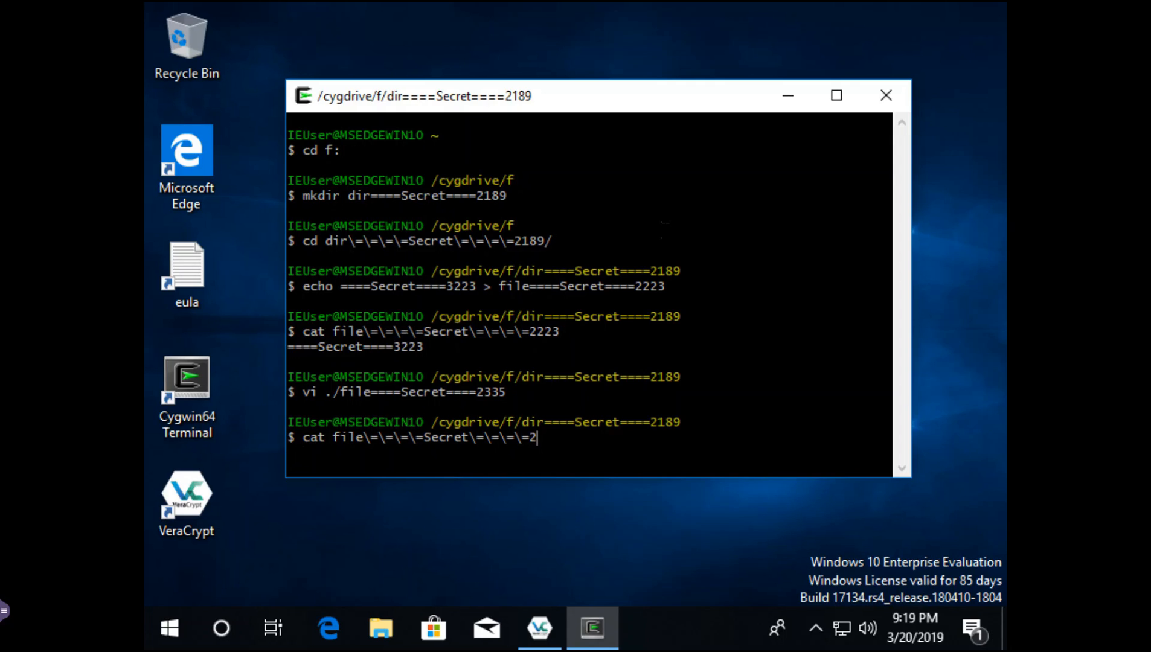
{"action": "type", "text": "335"}
{"action": "key", "text": "Return"}
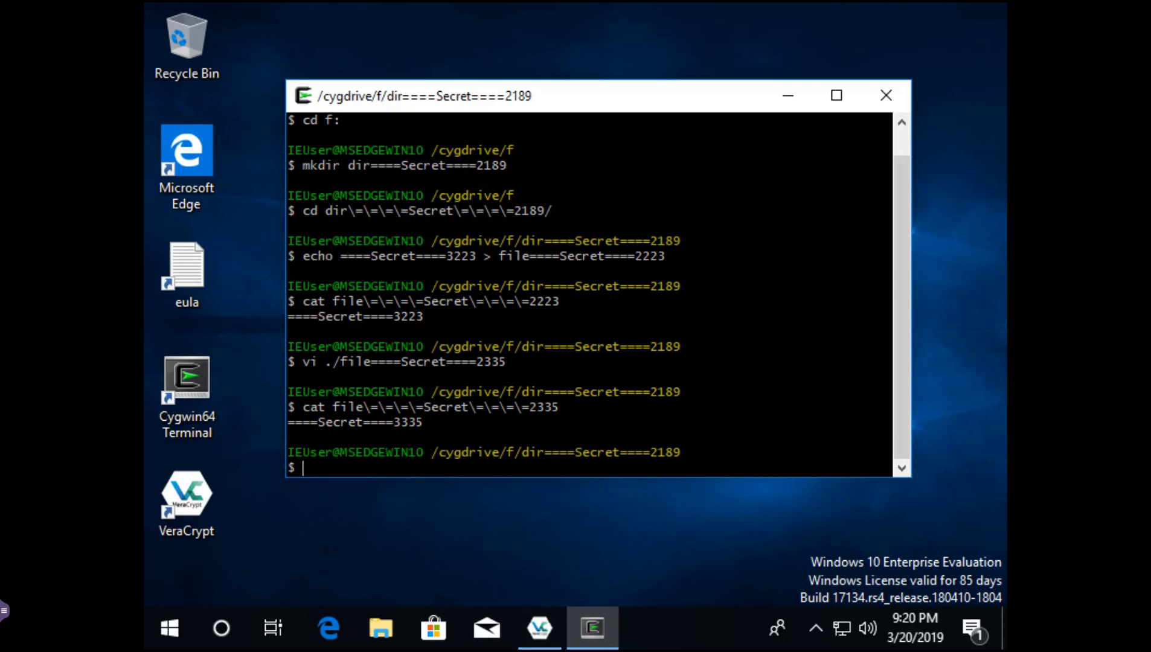
- List the folder's files with ls -l, then exit the terminal
{"action": "type", "text": "ls -l"}
{"action": "key", "text": "Return"}
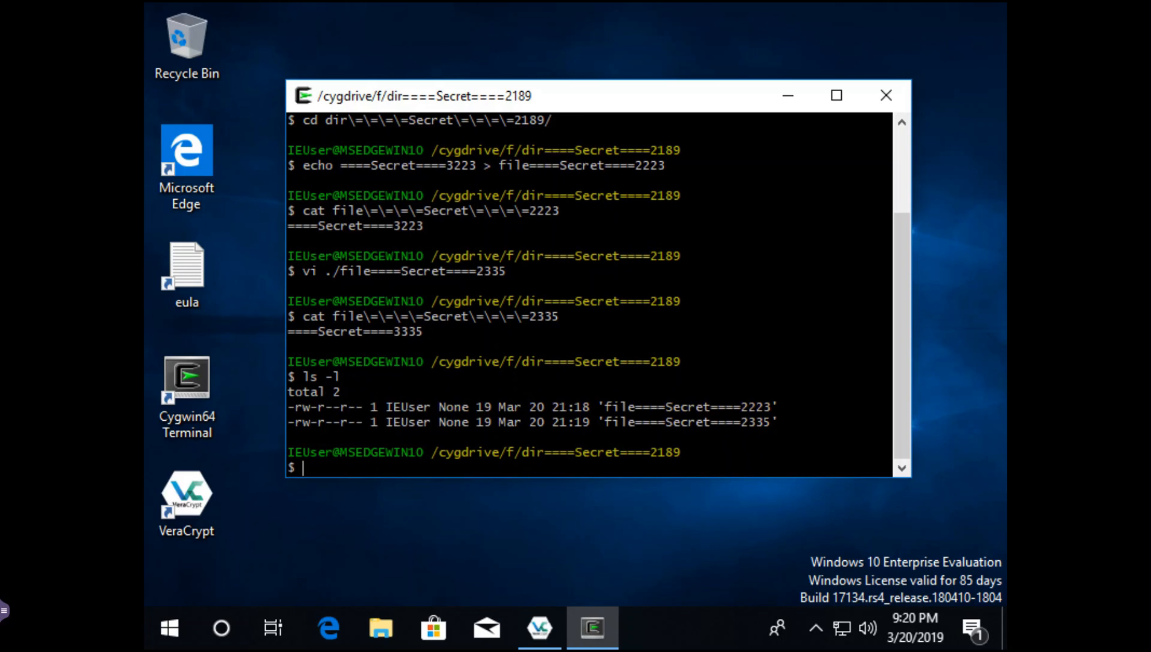
{"action": "type", "text": "exit"}
{"action": "key", "text": "Return"}
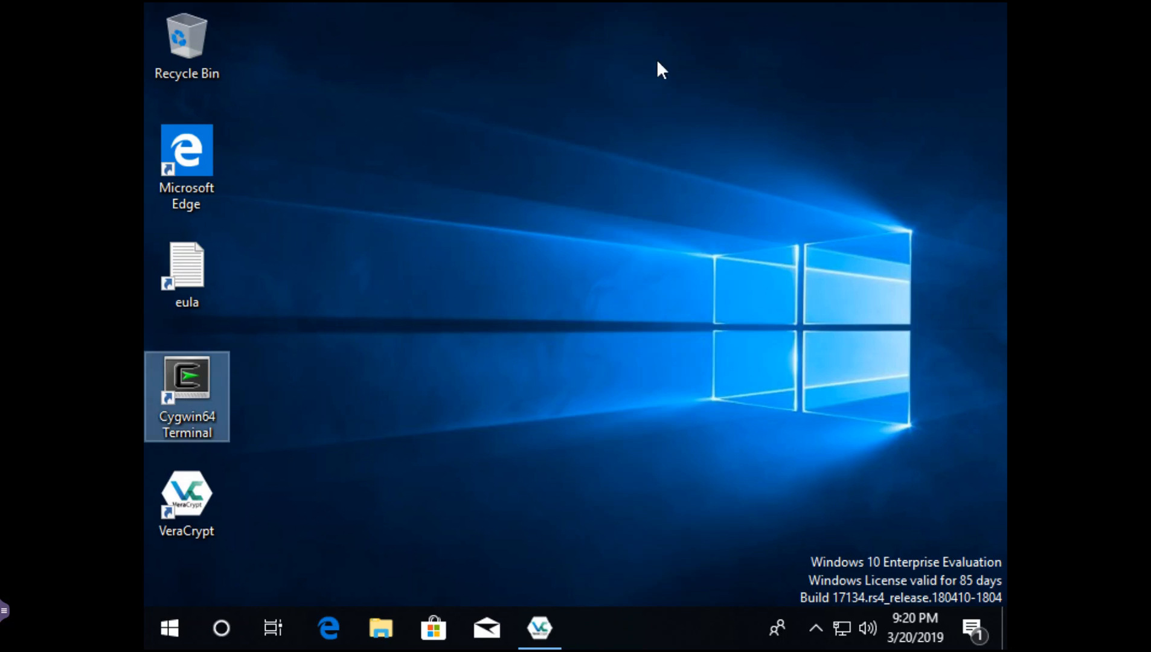
{"action": "left_click", "coordinate": [507, 381]}
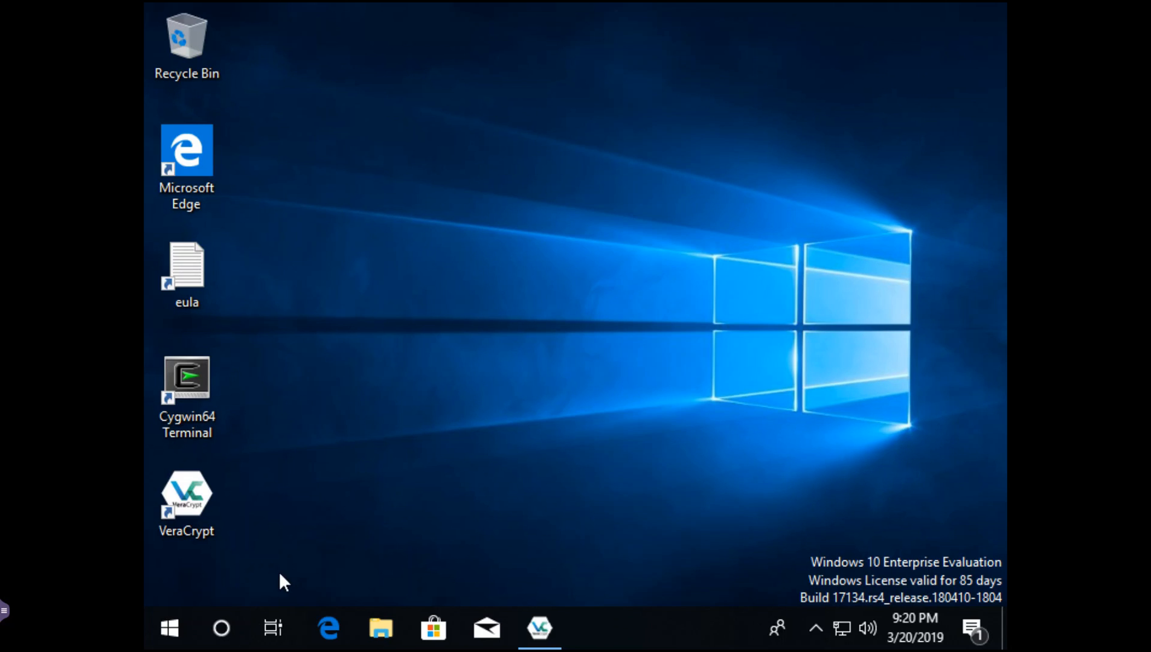
{"action": "left_click", "coordinate": [176, 627]}
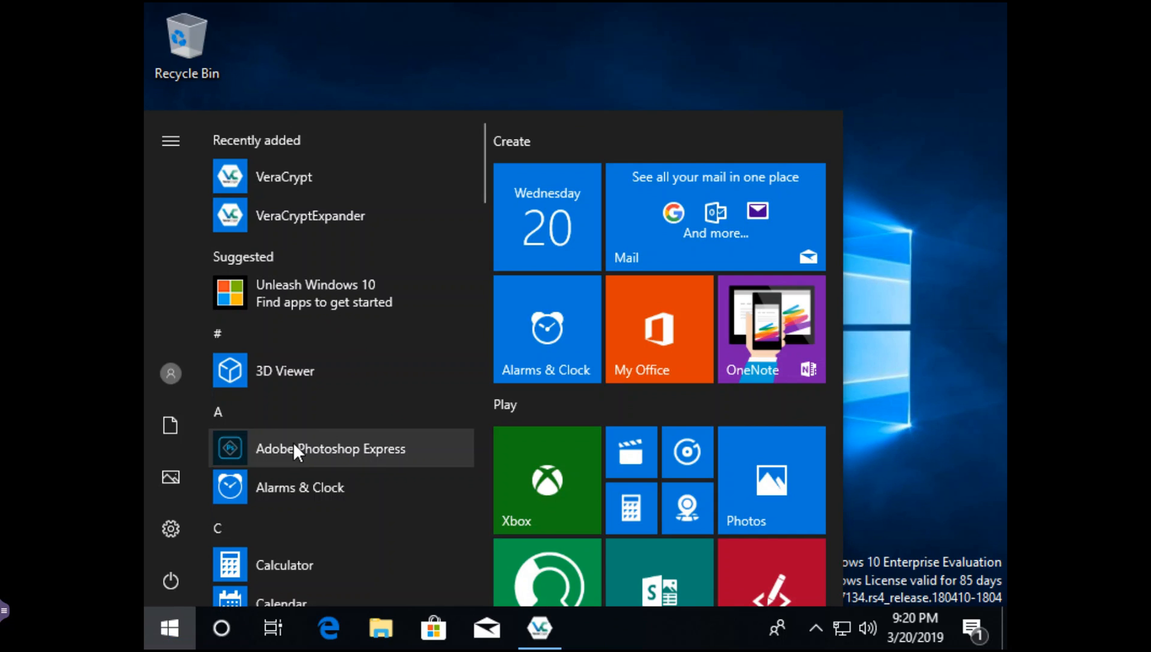
{"action": "type", "text": "notep"}
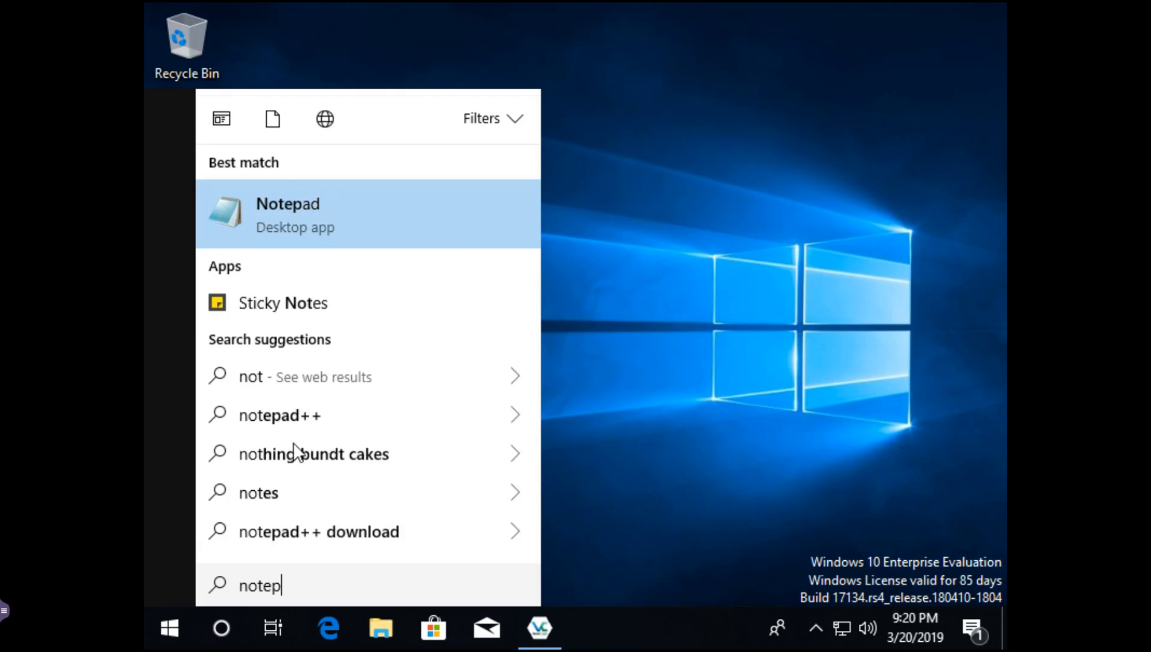
{"action": "type", "text": "ad"}
{"action": "key", "text": "Return"}
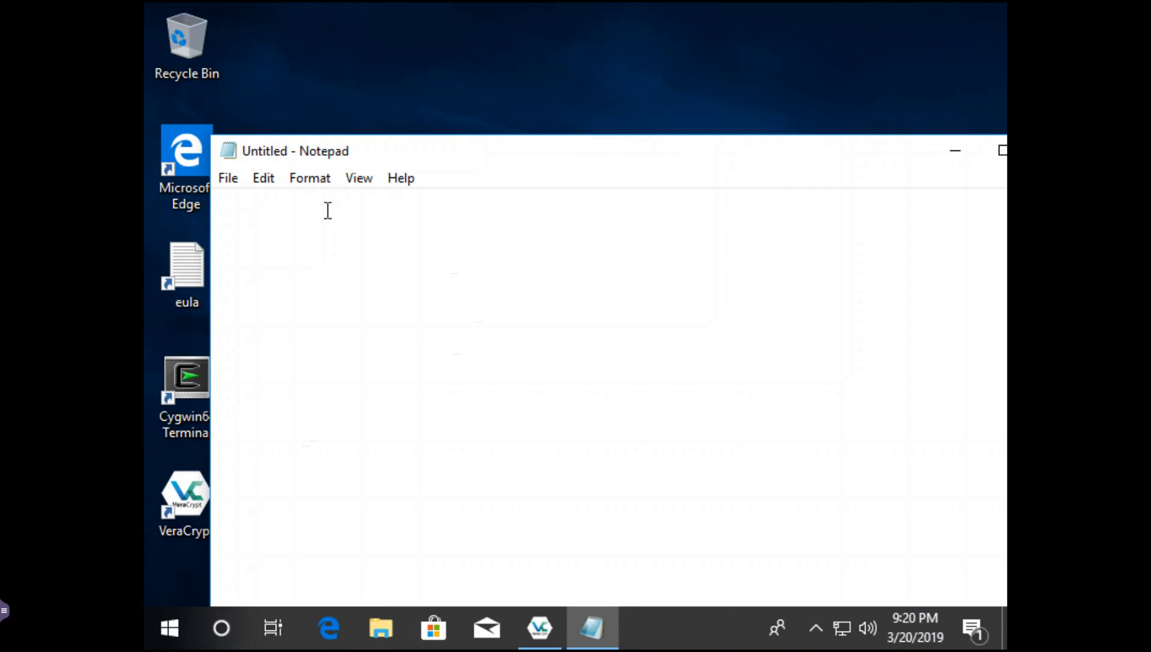
{"action": "type", "text": "===="}
{"action": "type", "text": "S"}
{"action": "type", "text": "ecret==="}
{"action": "type", "text": "===="}
{"action": "type", "text": "3448"}
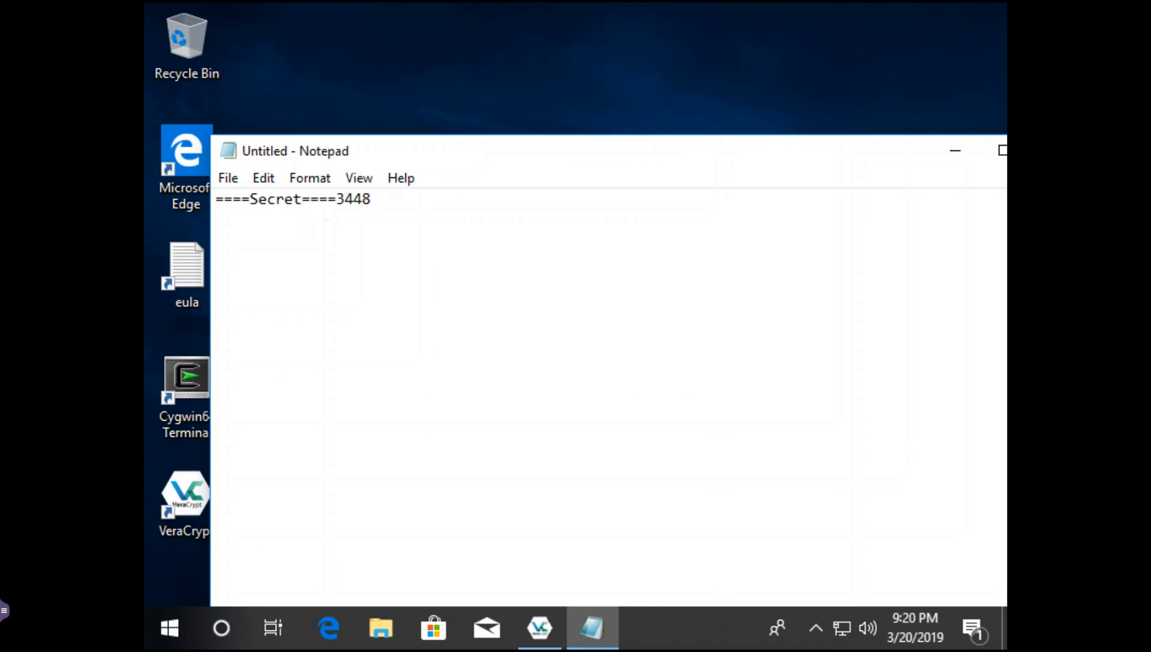
{"action": "left_click", "coordinate": [221, 180]}
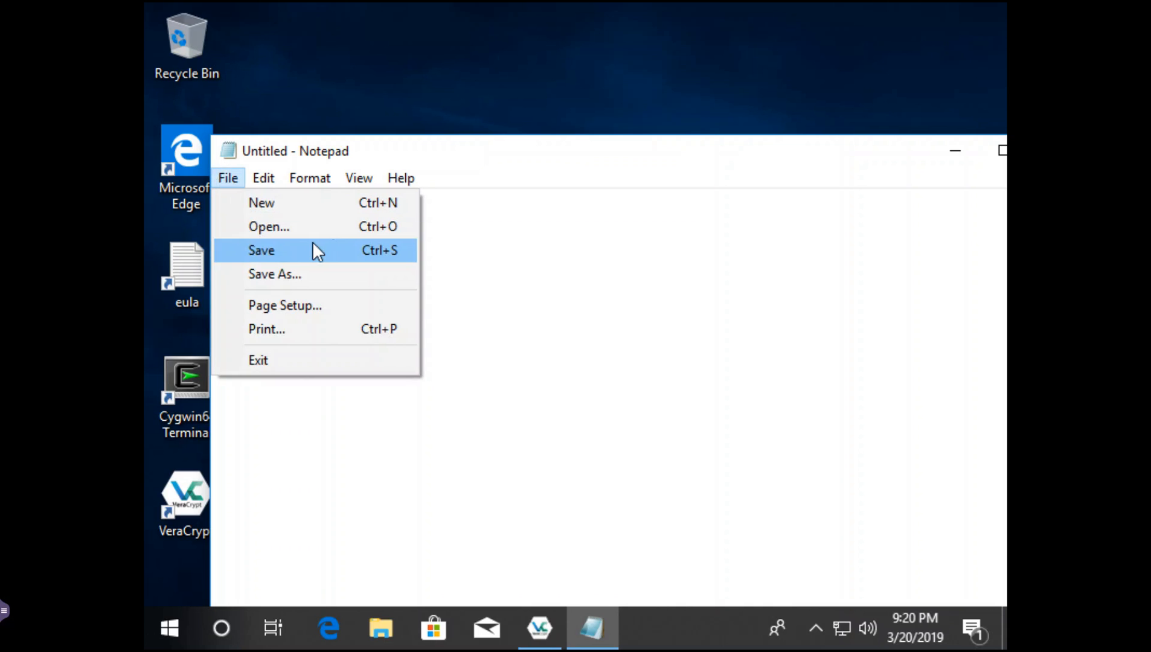
- In Save As, navigate to This PC > Local Disk (F:) > dir====Secret====2189
{"action": "left_click", "coordinate": [284, 274]}
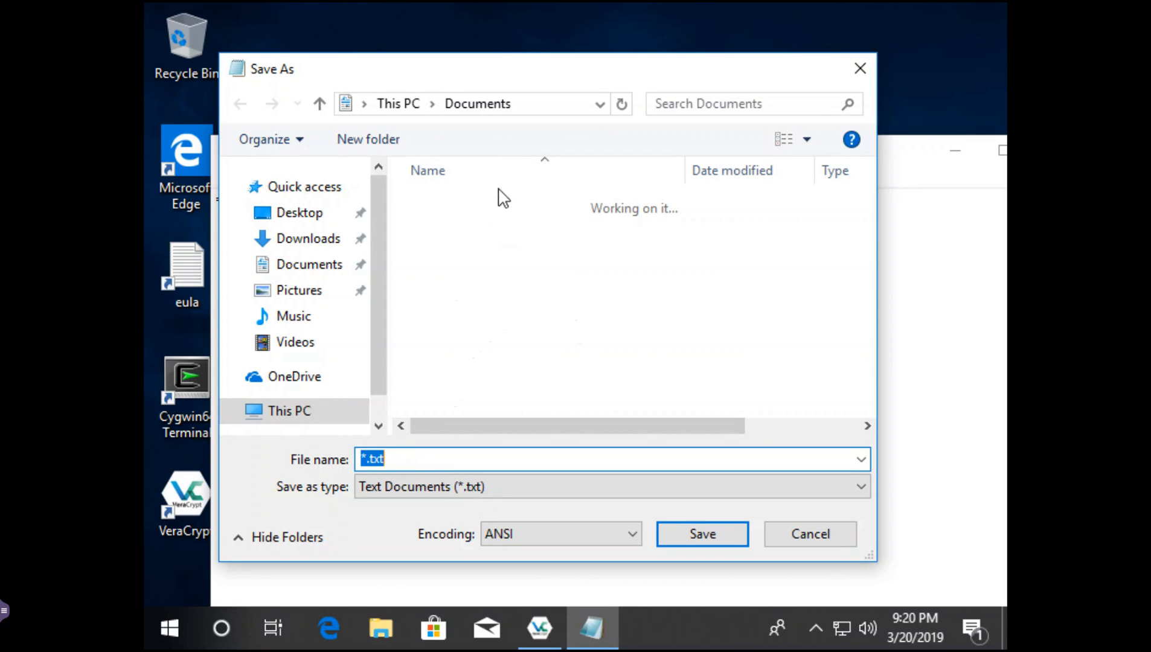
{"action": "scroll", "coordinate": [259, 307], "scroll_direction": "down", "scroll_amount": 1}
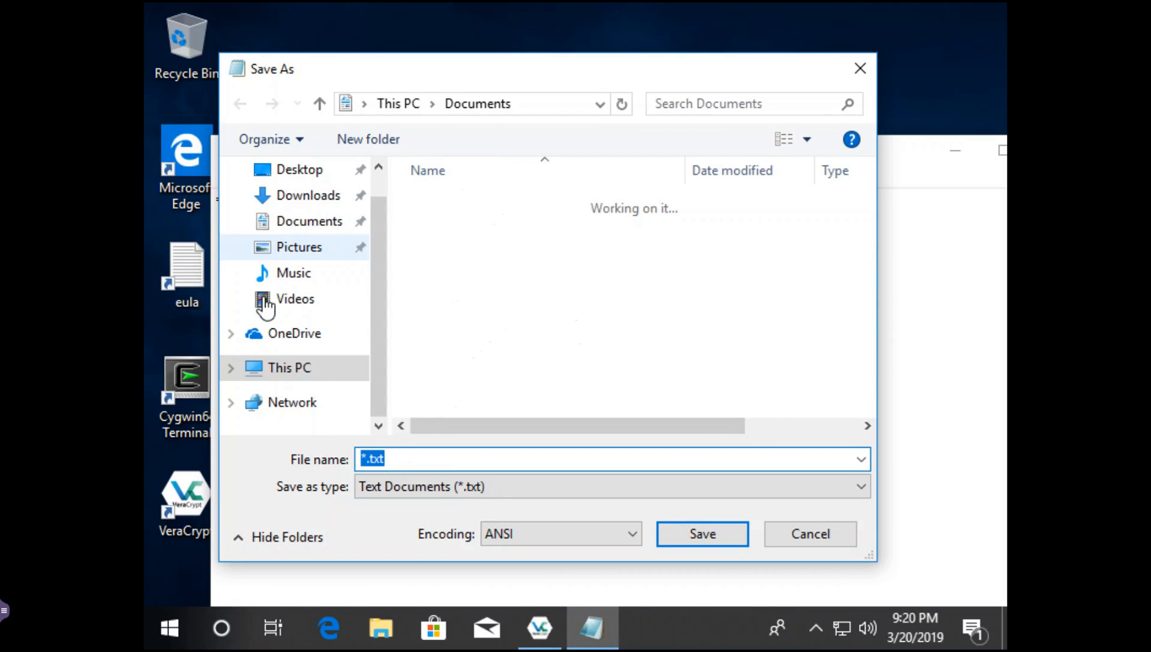
{"action": "left_click", "coordinate": [283, 367]}
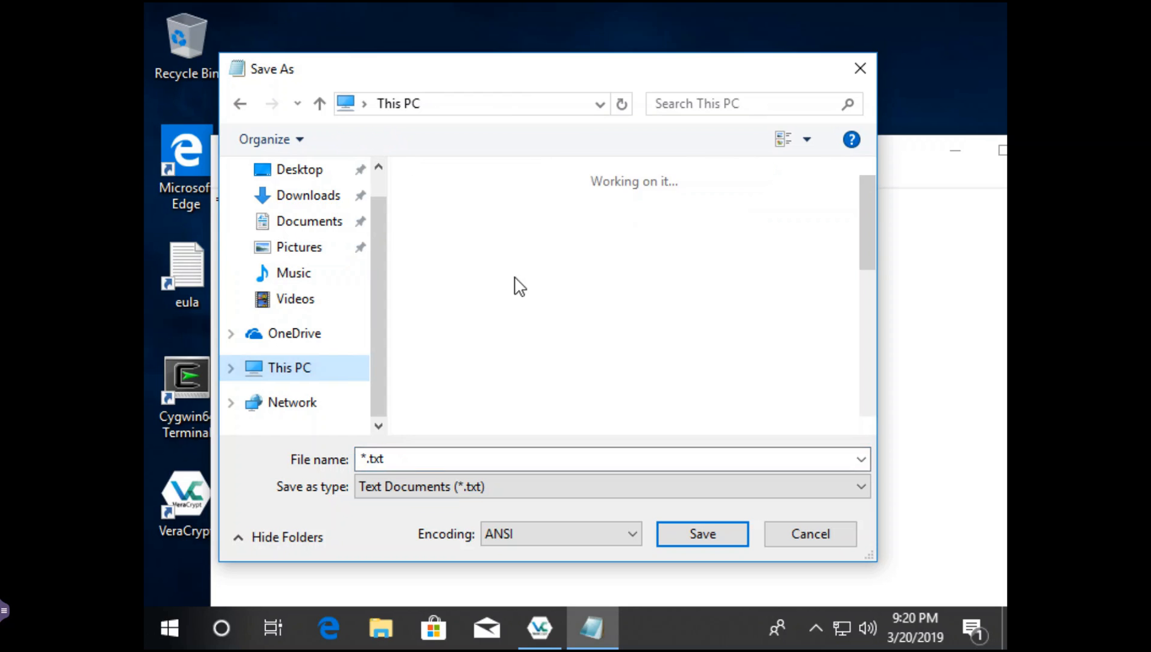
{"action": "scroll", "coordinate": [495, 326], "scroll_direction": "down", "scroll_amount": 5}
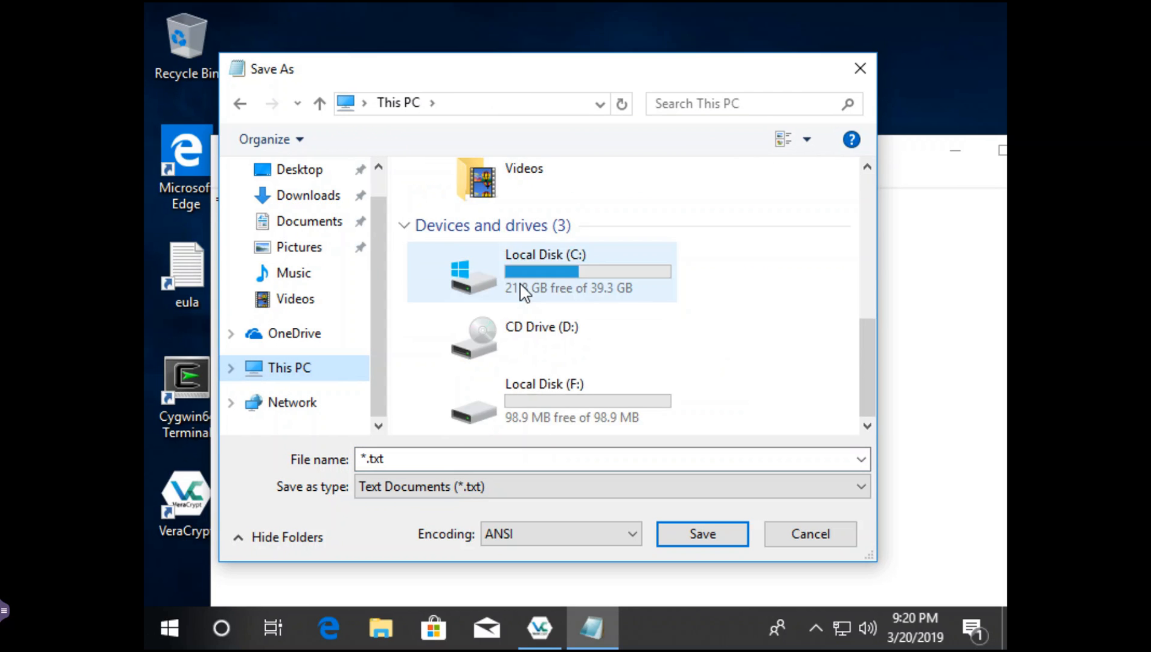
{"action": "left_click", "coordinate": [526, 381]}
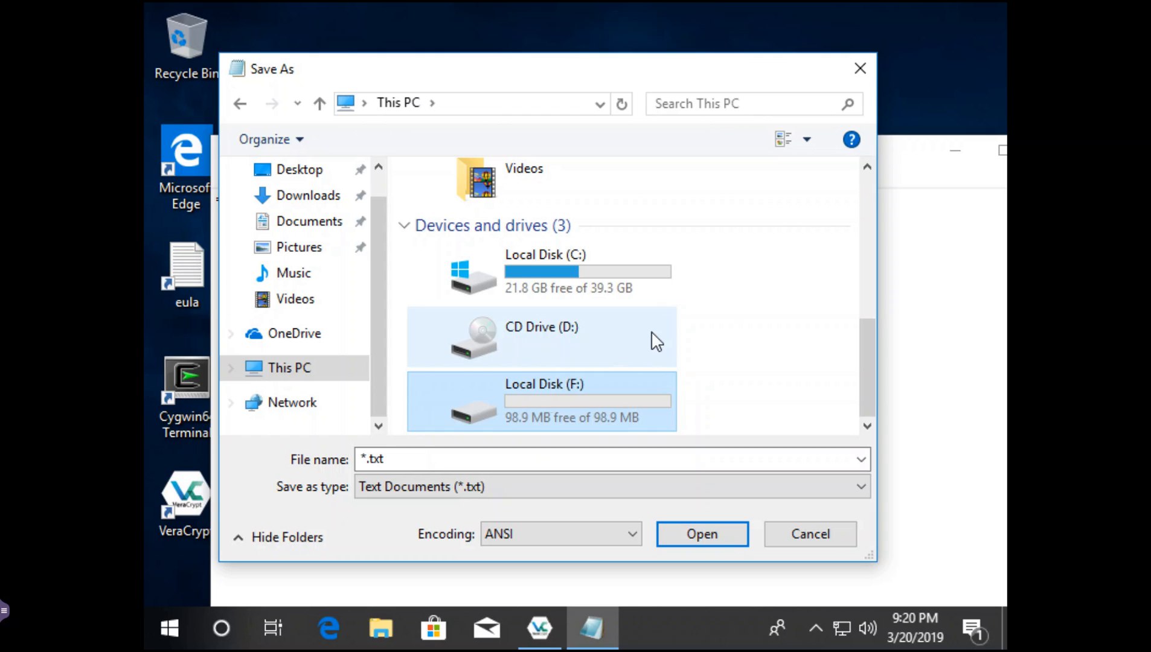
{"action": "double_click", "coordinate": [544, 401]}
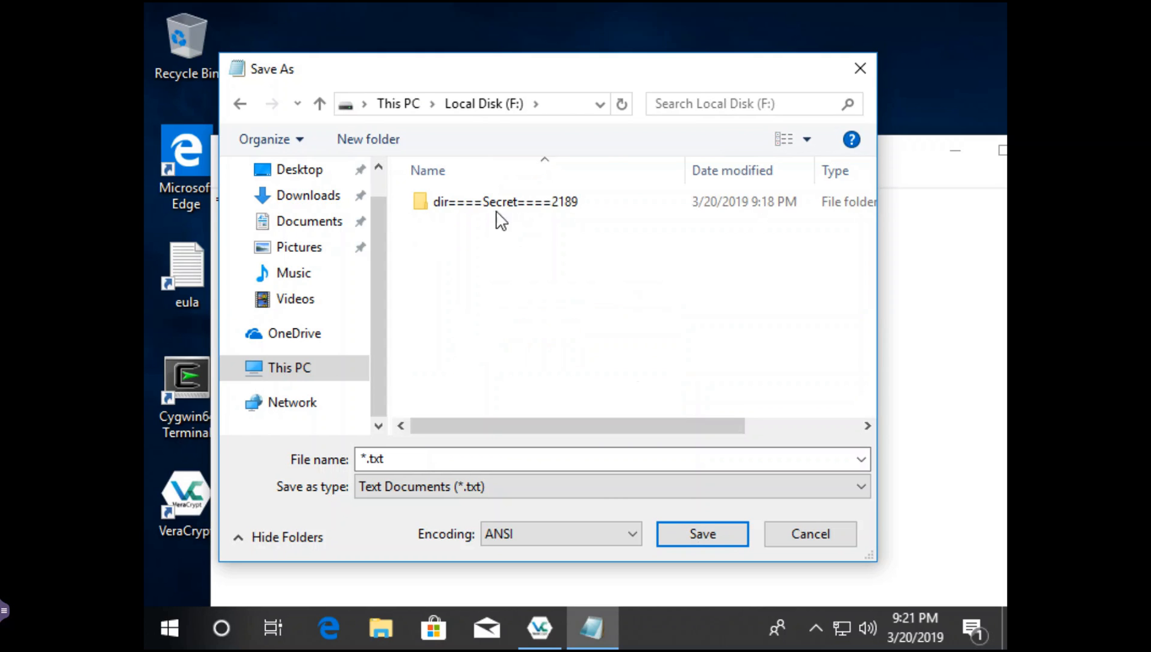
{"action": "mouse_move", "coordinate": [489, 205]}
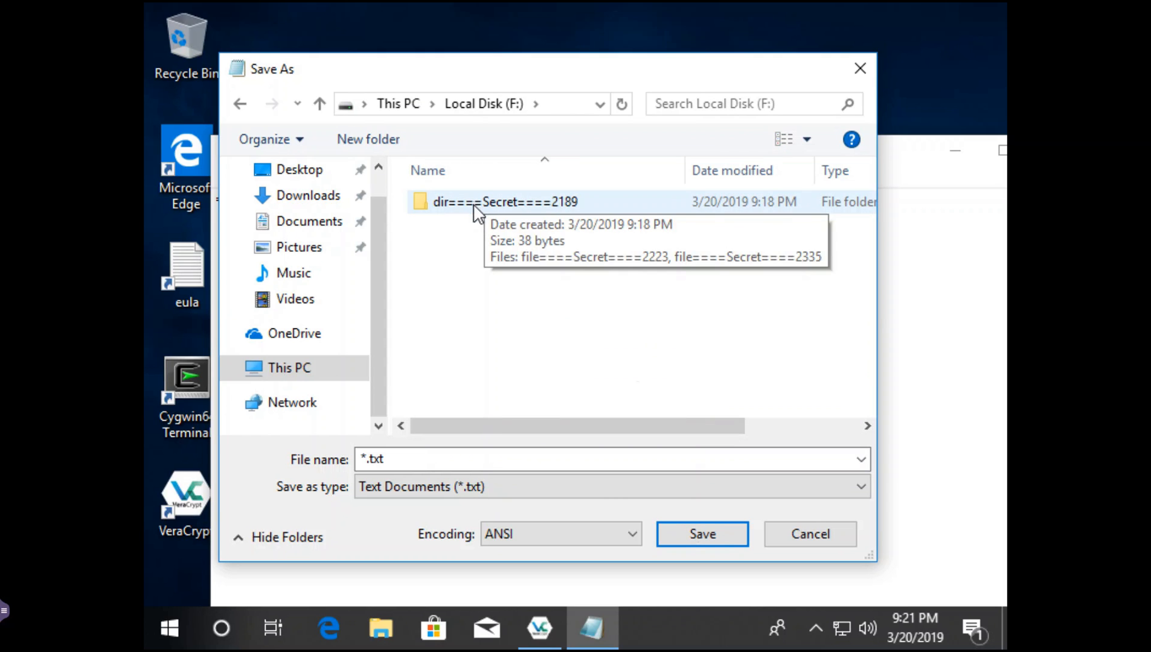
{"action": "left_click", "coordinate": [474, 205]}
{"action": "double_click", "coordinate": [474, 205]}
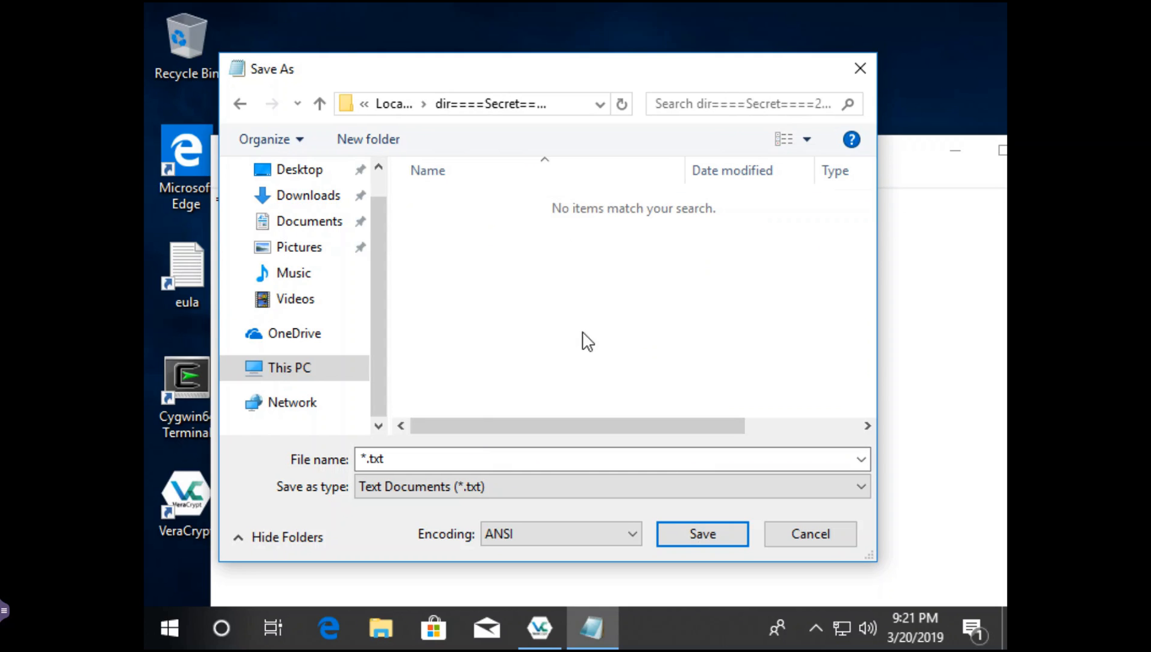
- Save the note as file====Secret====2448 and close Notepad
{"action": "left_click", "coordinate": [410, 459]}
{"action": "double_click", "coordinate": [393, 458]}
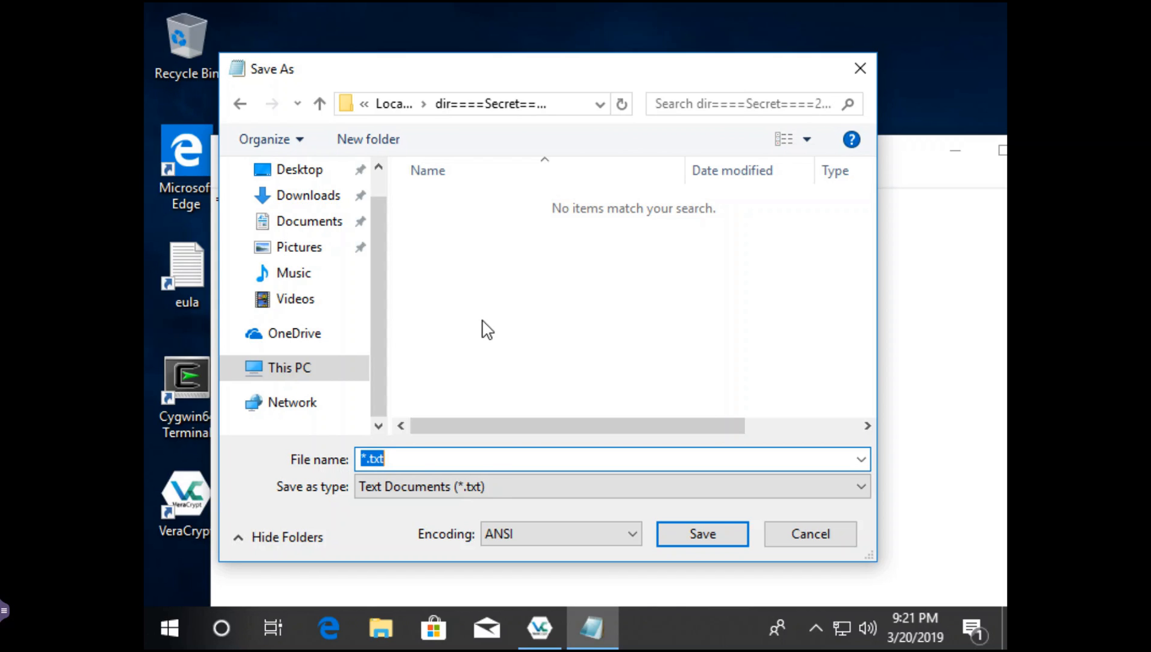
{"action": "type", "text": "file===="}
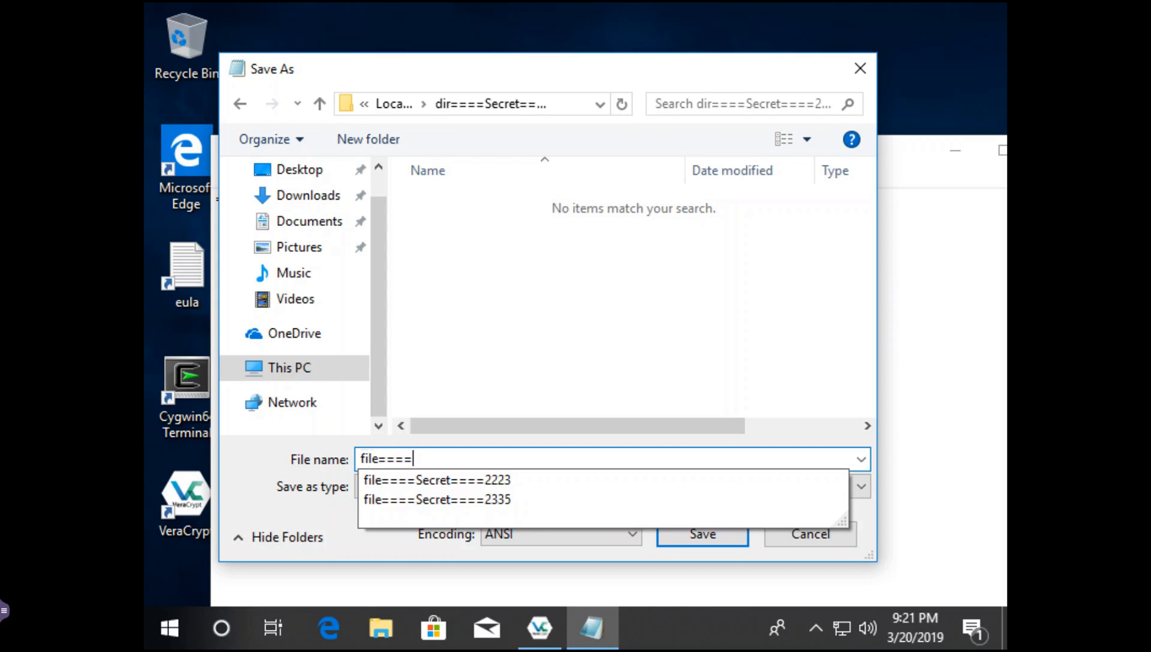
{"action": "type", "text": "Secret====2448"}
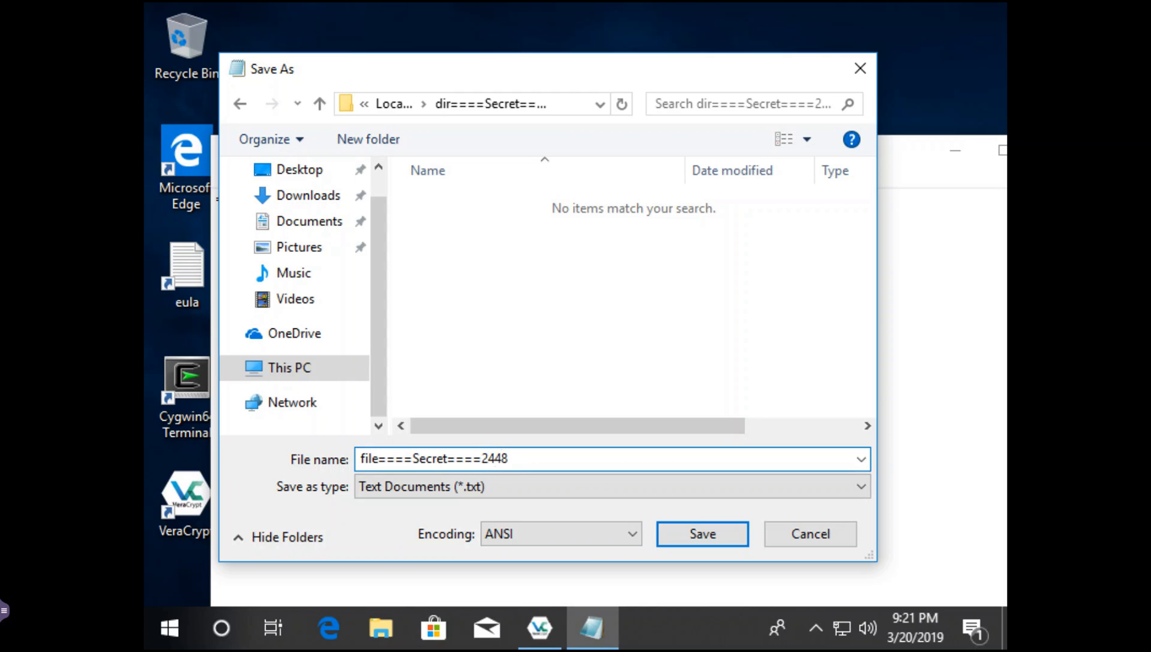
{"action": "key", "text": "Return"}
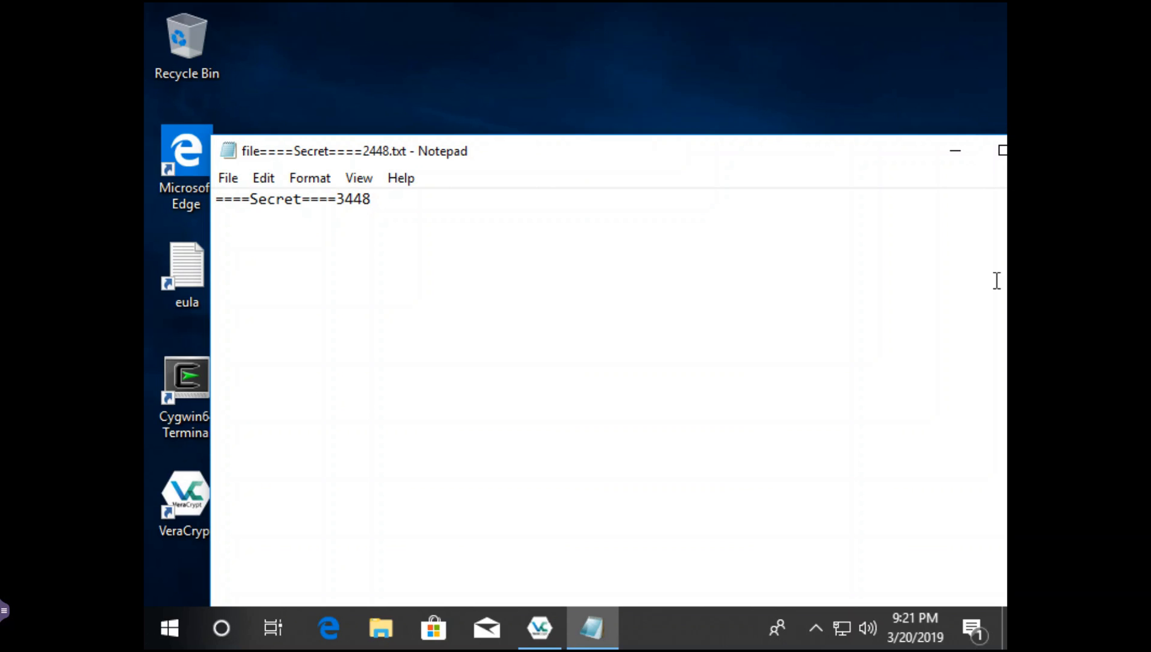
{"action": "left_click_drag", "start_coordinate": [822, 157], "coordinate": [749, 152]}
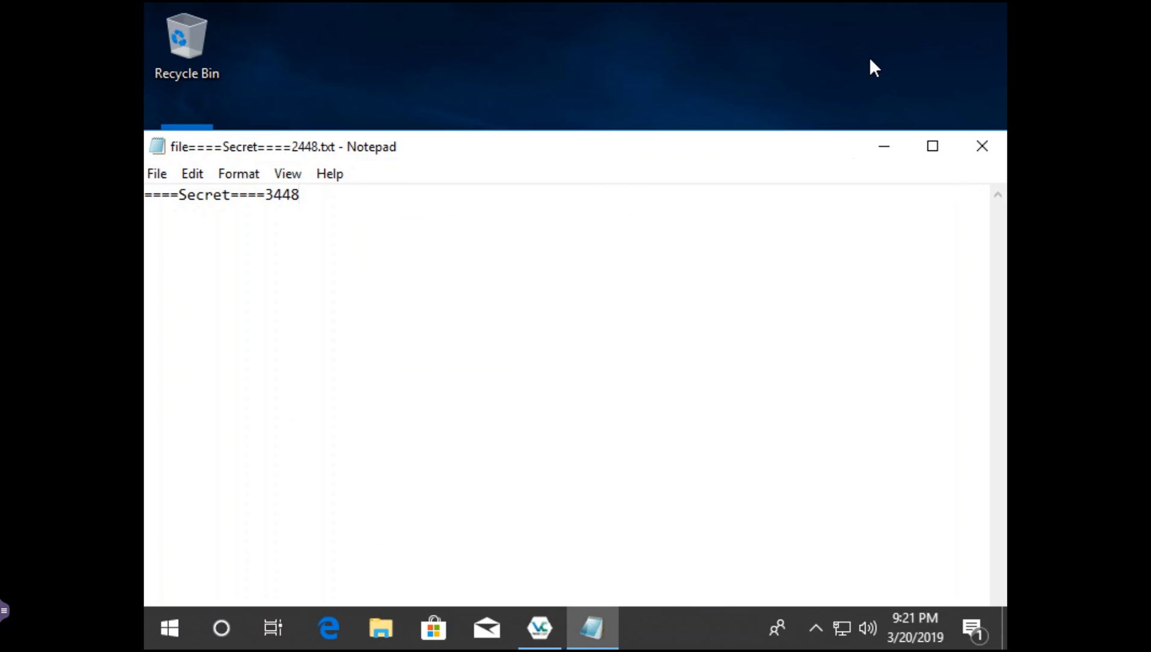
{"action": "left_click", "coordinate": [979, 145]}
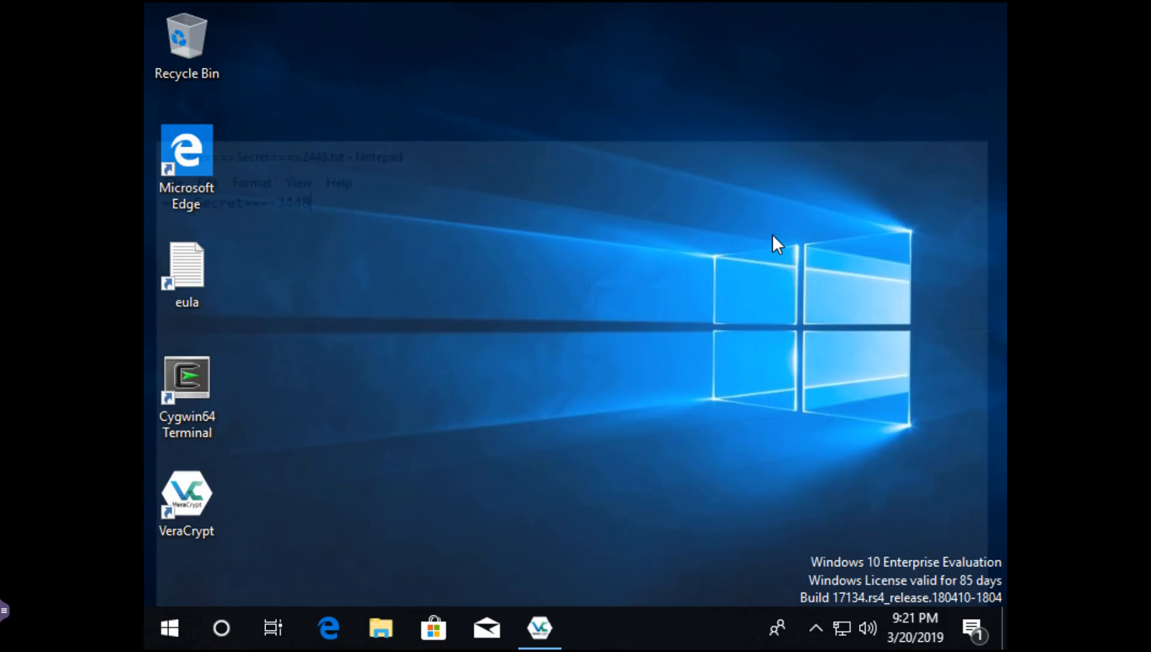
- Launch WordPad from a Start search for 'Word' and type ====Secret====3557 into a new document
{"action": "left_click", "coordinate": [166, 625]}
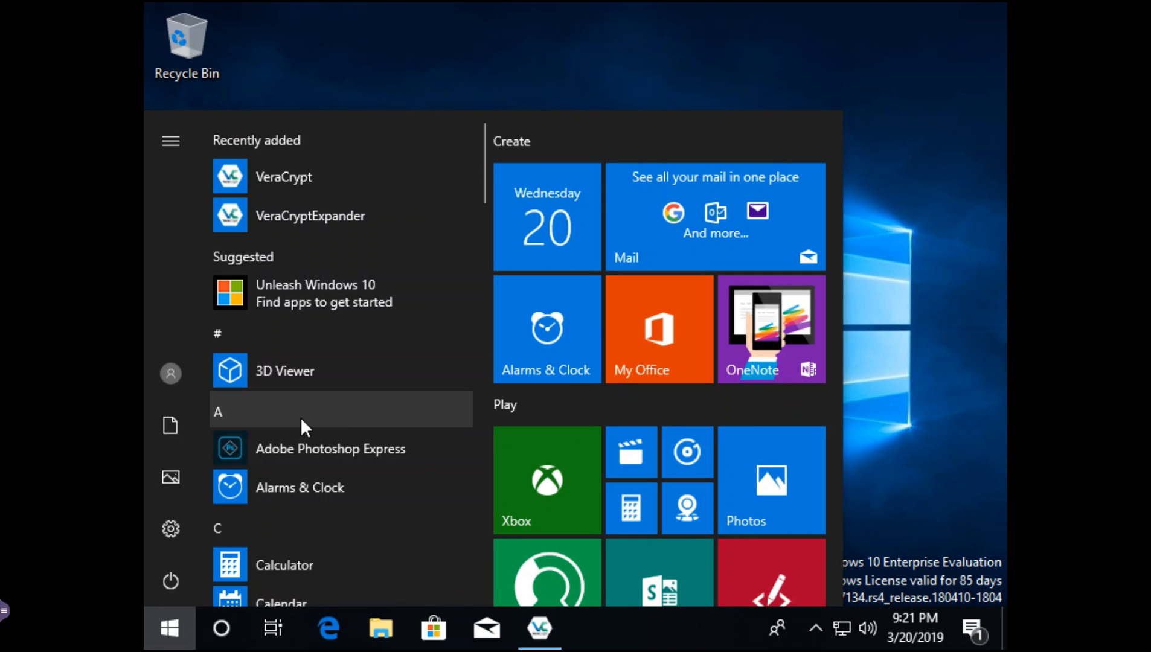
{"action": "type", "text": "Word"}
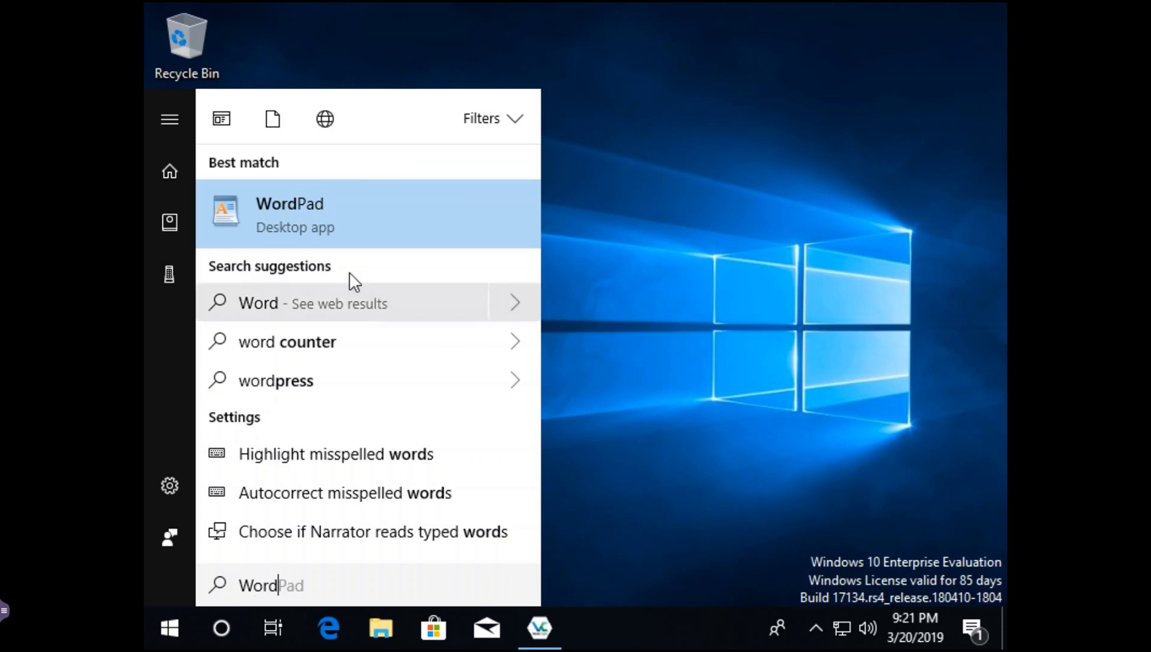
{"action": "left_click", "coordinate": [319, 233]}
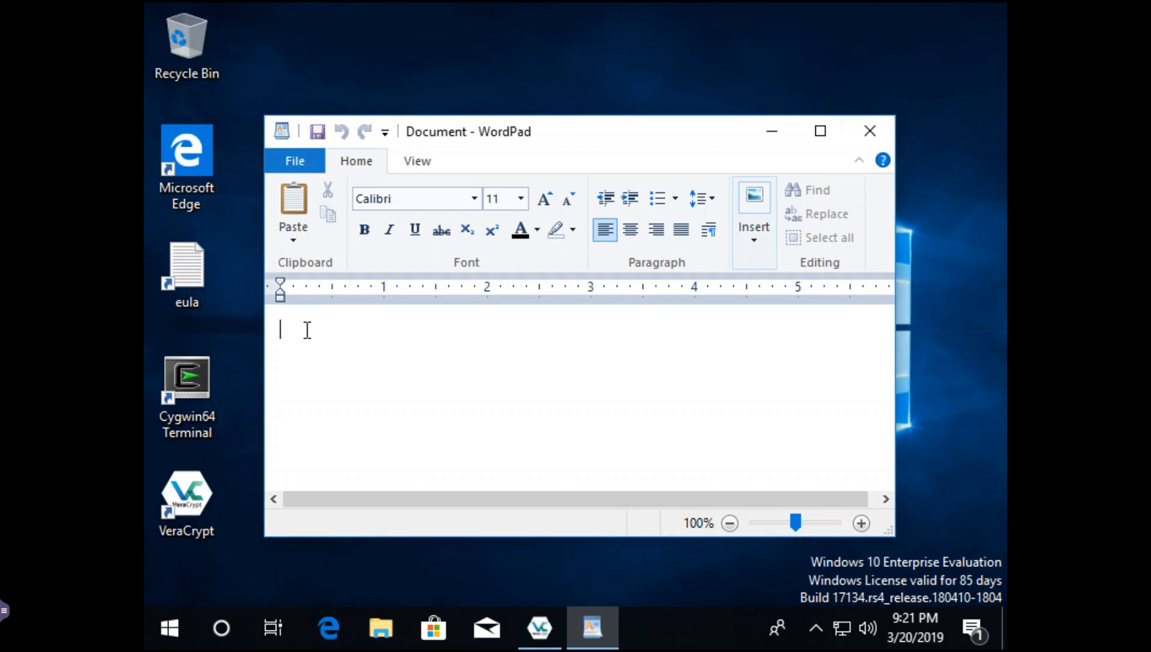
{"action": "type", "text": "====Secret====3557"}
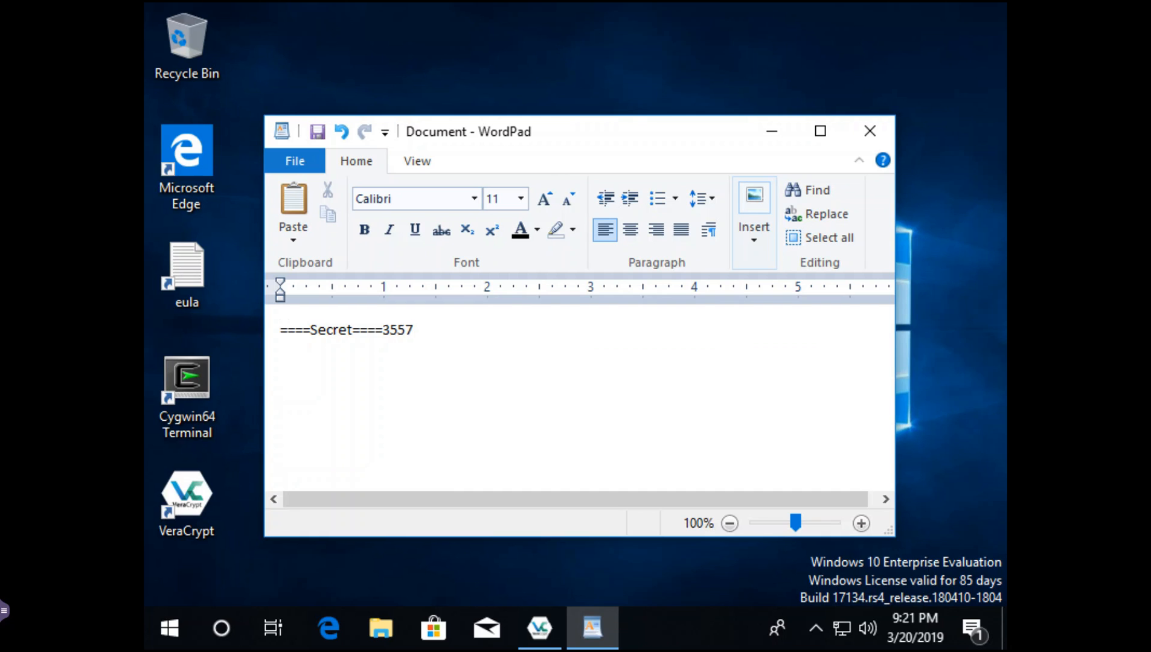
- Start a Save As of the document as file====Secret====2557.rtf on drive F:
{"action": "left_click", "coordinate": [296, 162]}
{"action": "mouse_move", "coordinate": [336, 357]}
{"action": "left_click", "coordinate": [605, 353]}
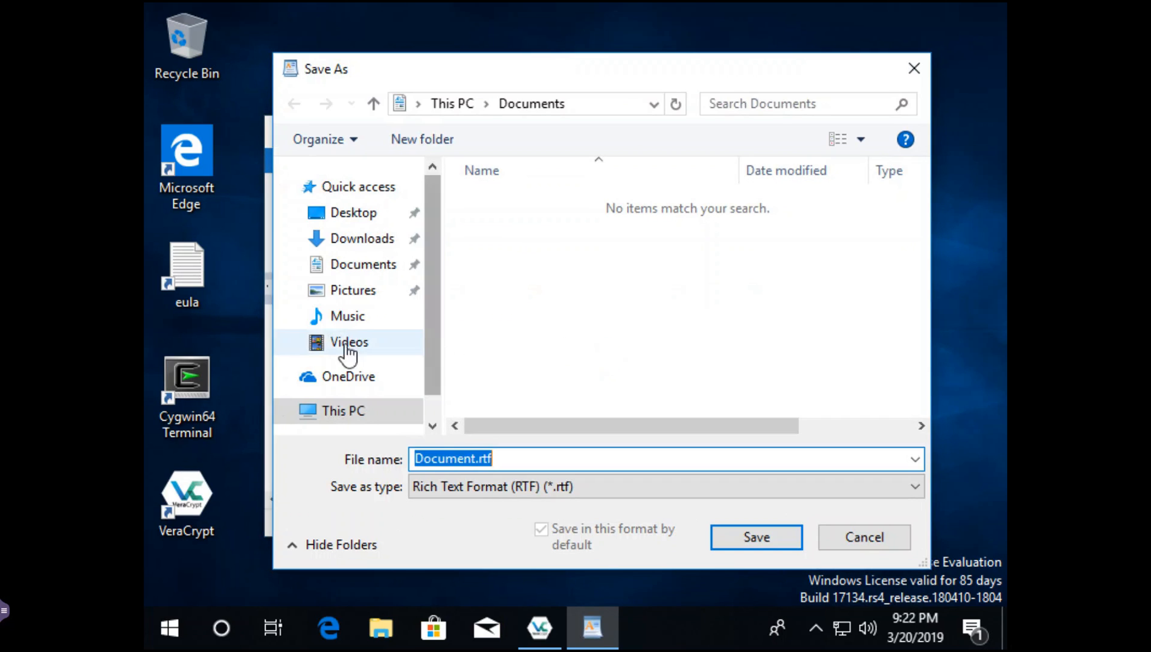
{"action": "scroll", "coordinate": [354, 302], "scroll_direction": "down", "scroll_amount": 1}
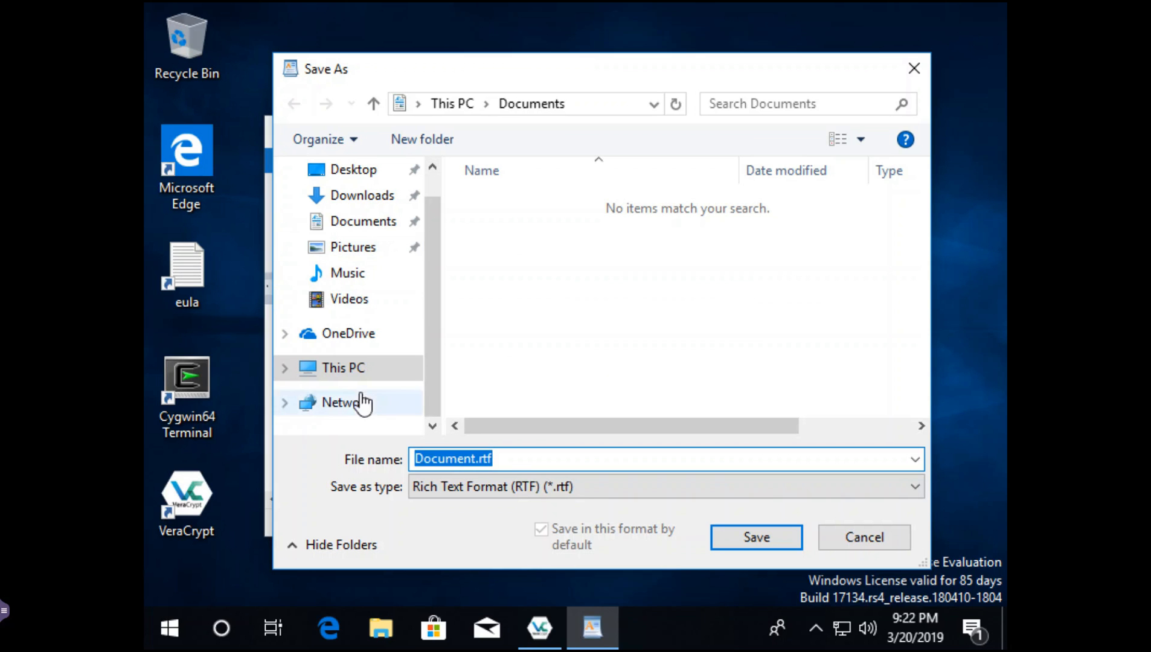
{"action": "left_click", "coordinate": [343, 370]}
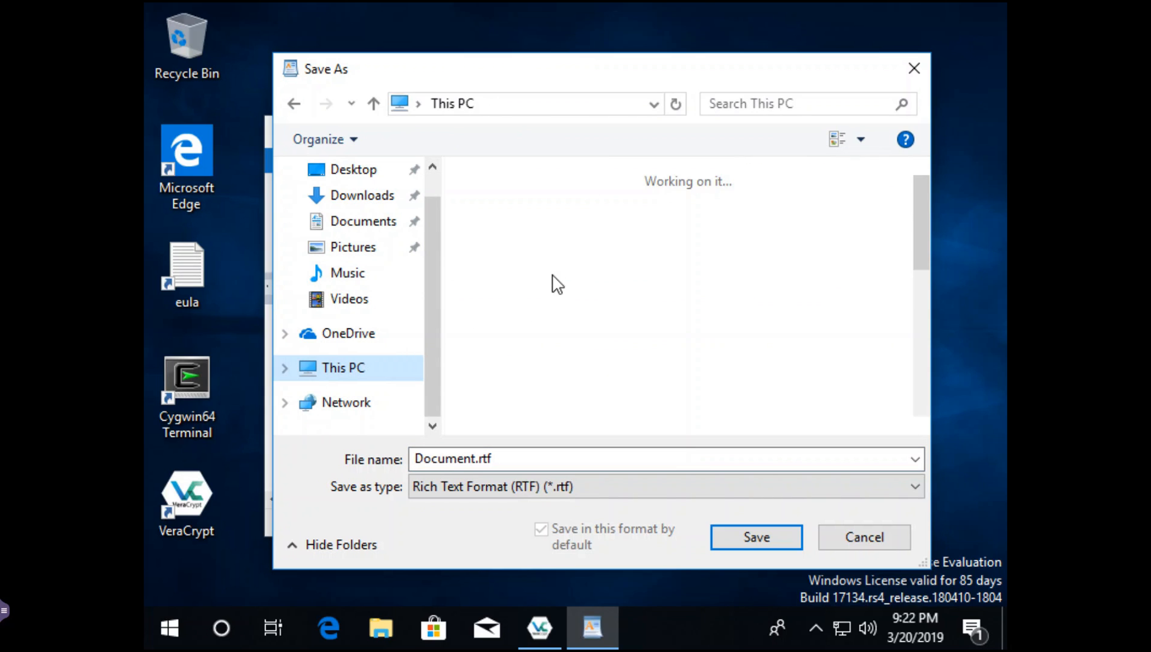
{"action": "scroll", "coordinate": [556, 293], "scroll_direction": "down", "scroll_amount": 5}
{"action": "left_click", "coordinate": [565, 389]}
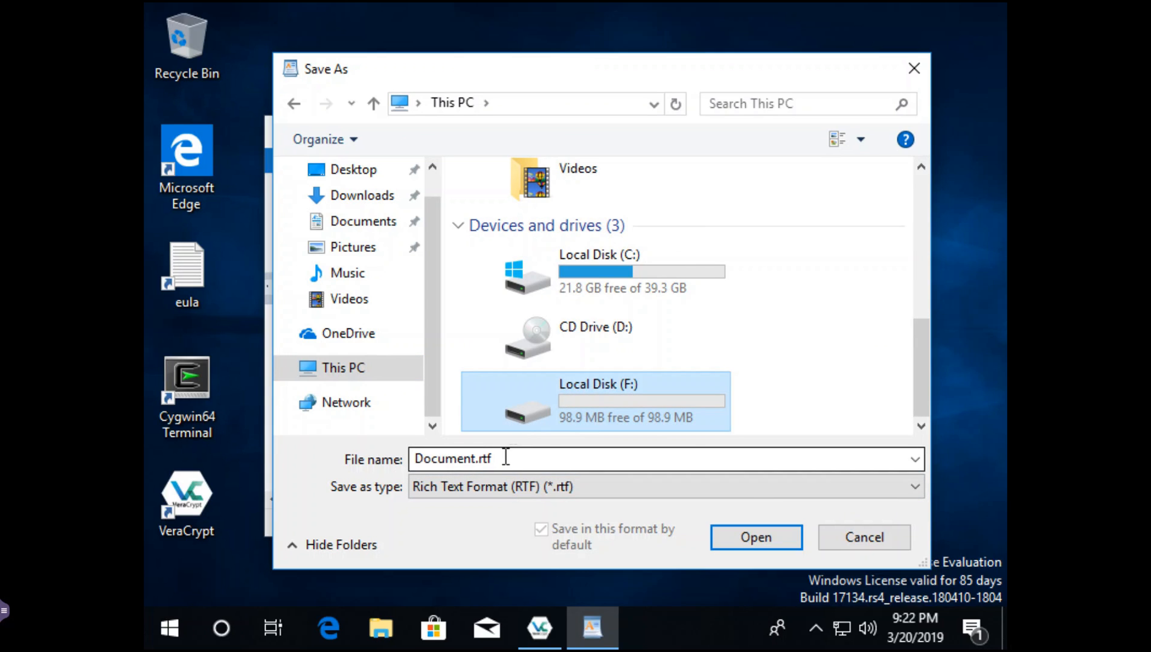
{"action": "left_click_drag", "start_coordinate": [502, 459], "coordinate": [416, 458]}
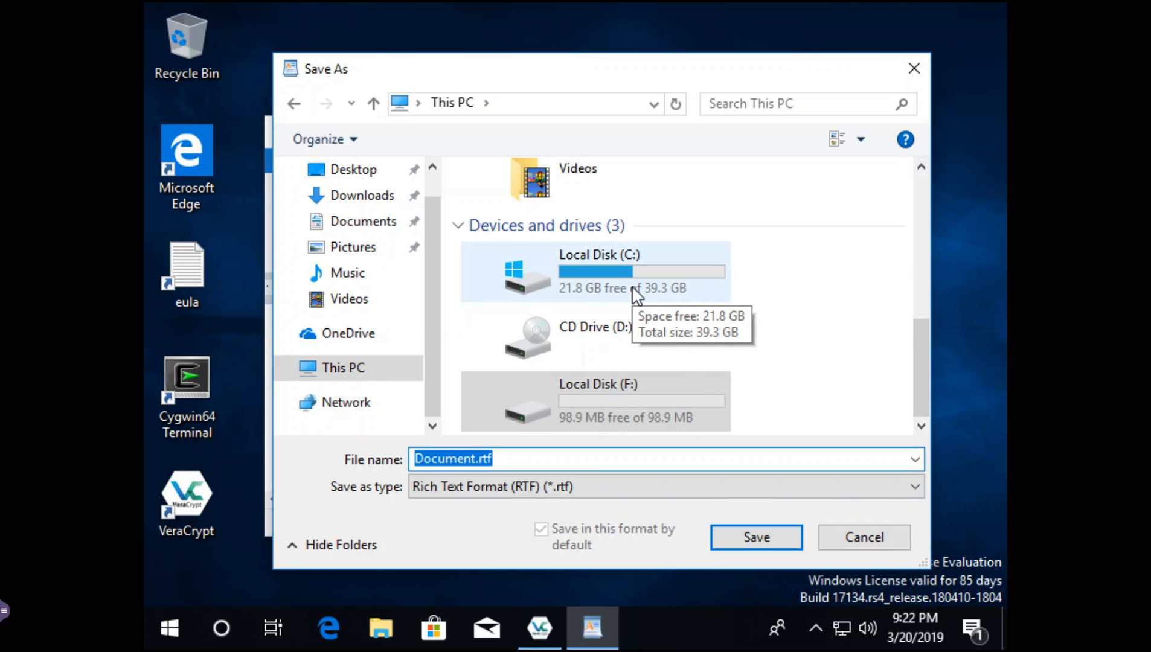
{"action": "type", "text": "file"}
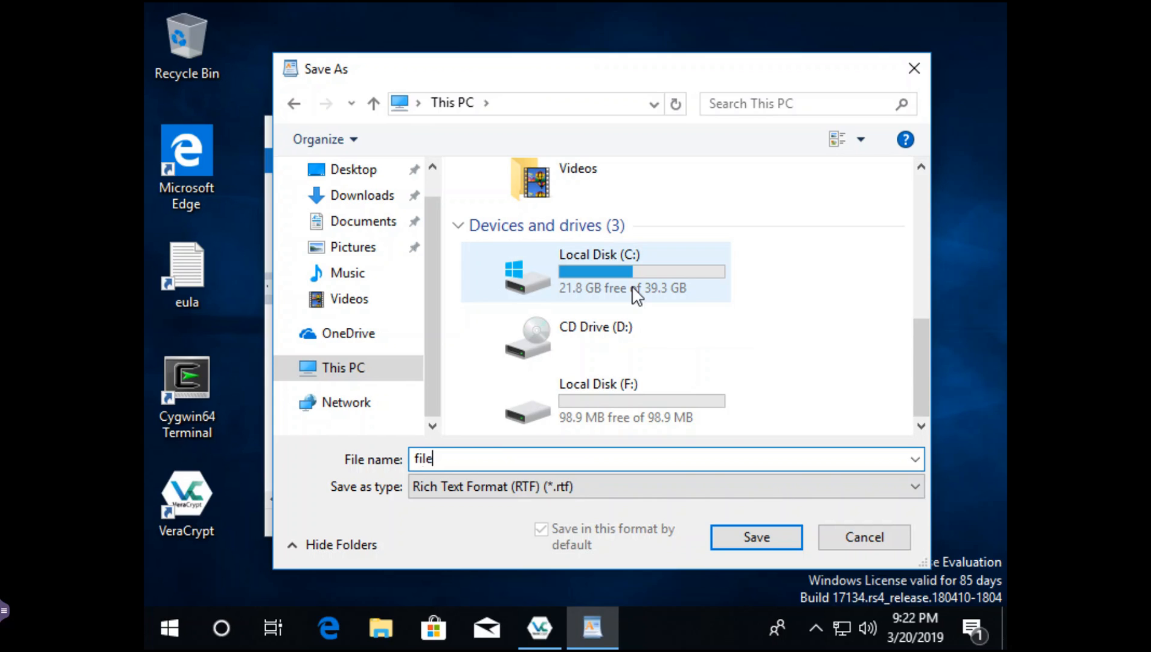
{"action": "type", "text": "====Secret====2557"}
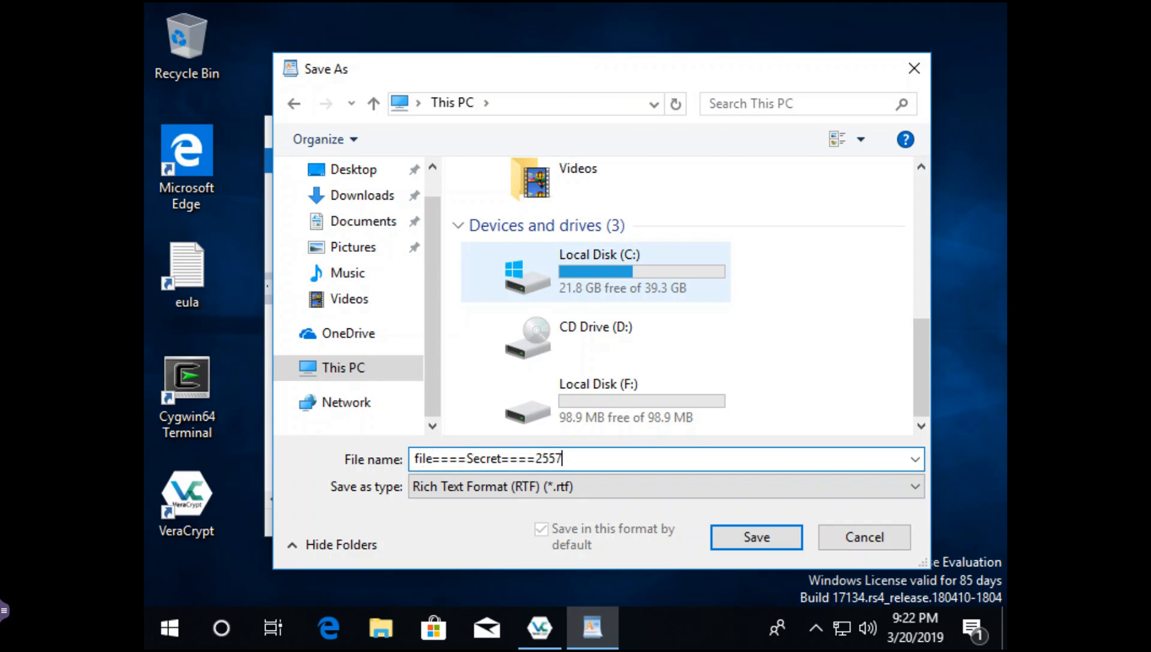
{"action": "key", "text": "Return"}
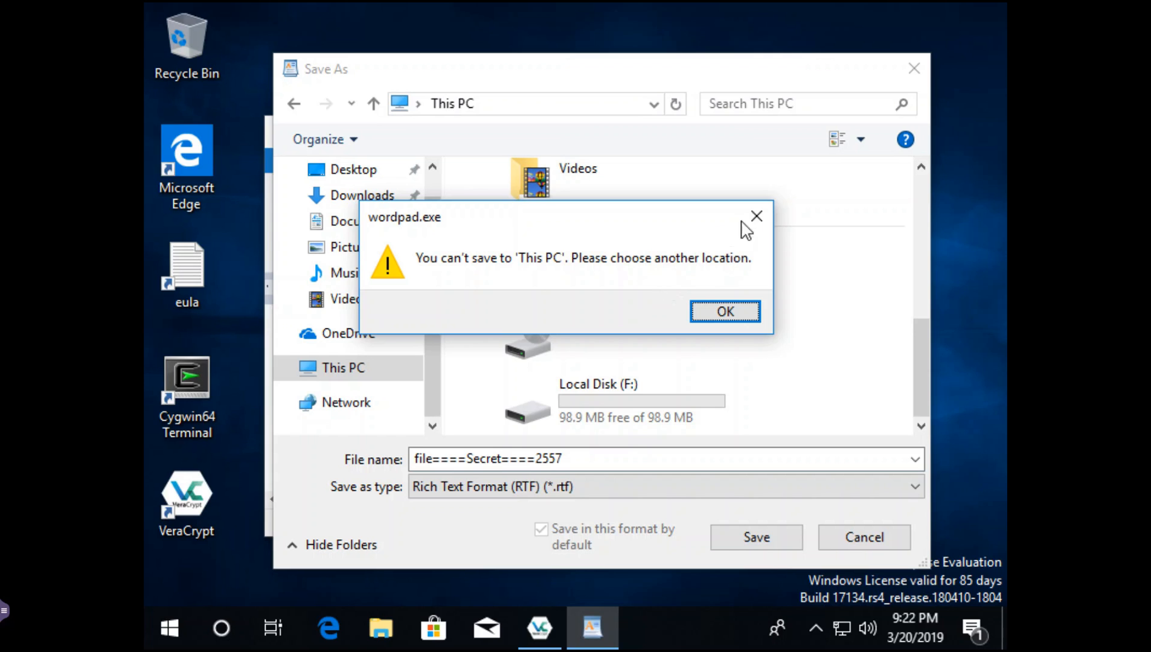
- Dismiss the warning and save the file inside the dir====Secret====2189 folder on F:
{"action": "left_click", "coordinate": [759, 208]}
{"action": "left_click", "coordinate": [634, 400]}
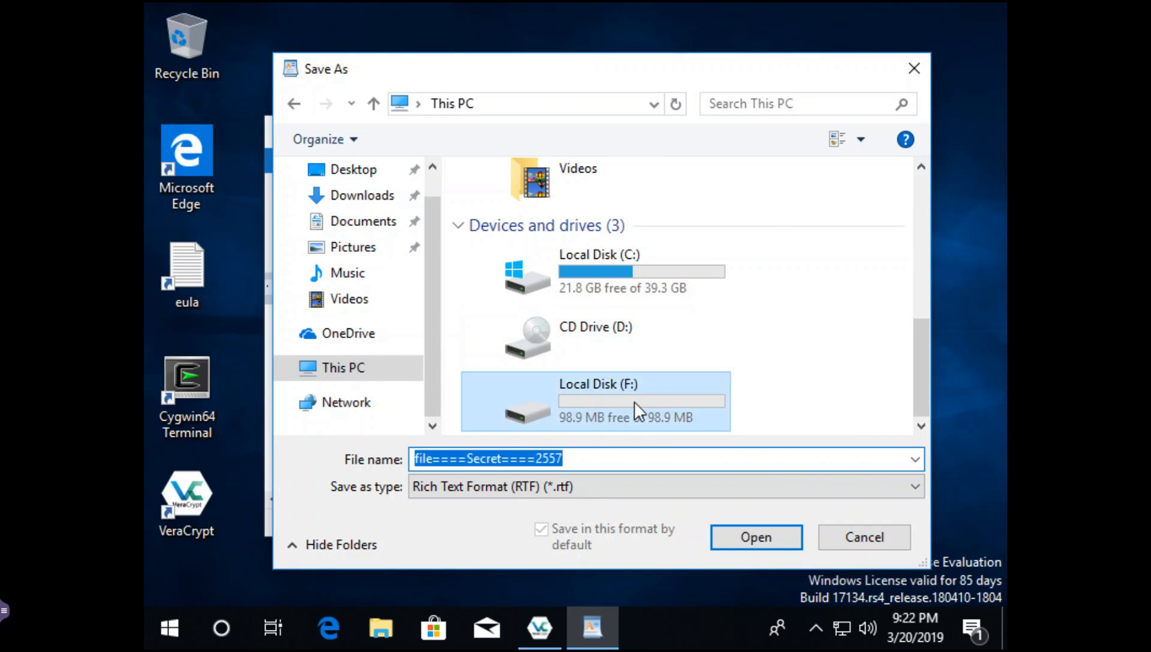
{"action": "double_click", "coordinate": [669, 375]}
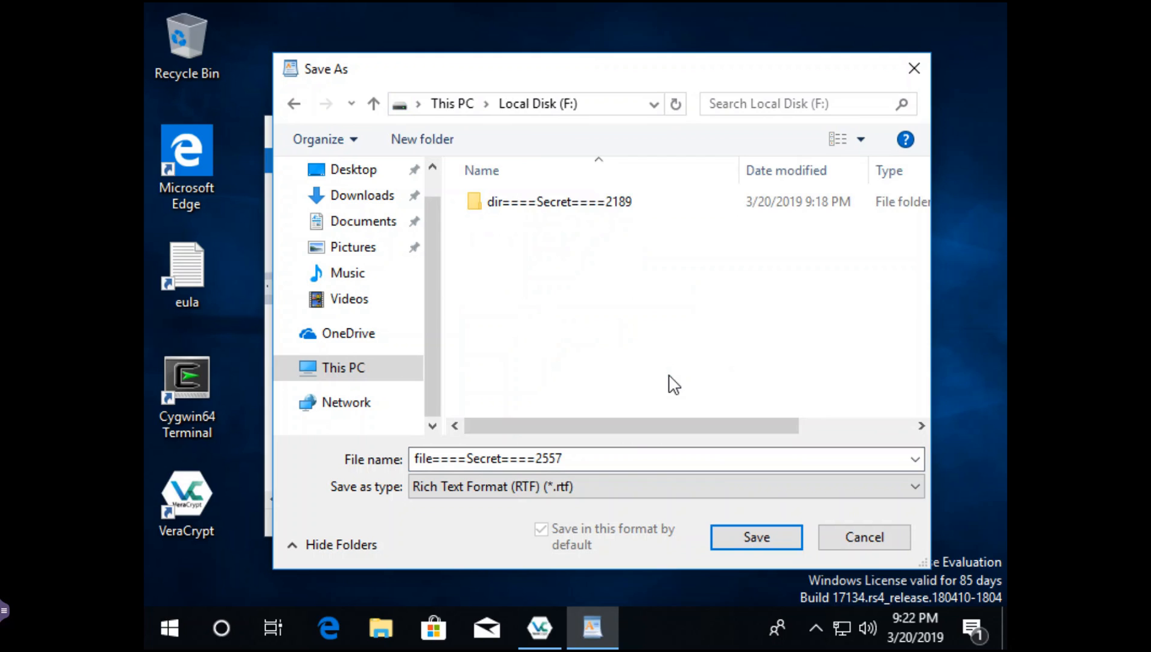
{"action": "double_click", "coordinate": [531, 203]}
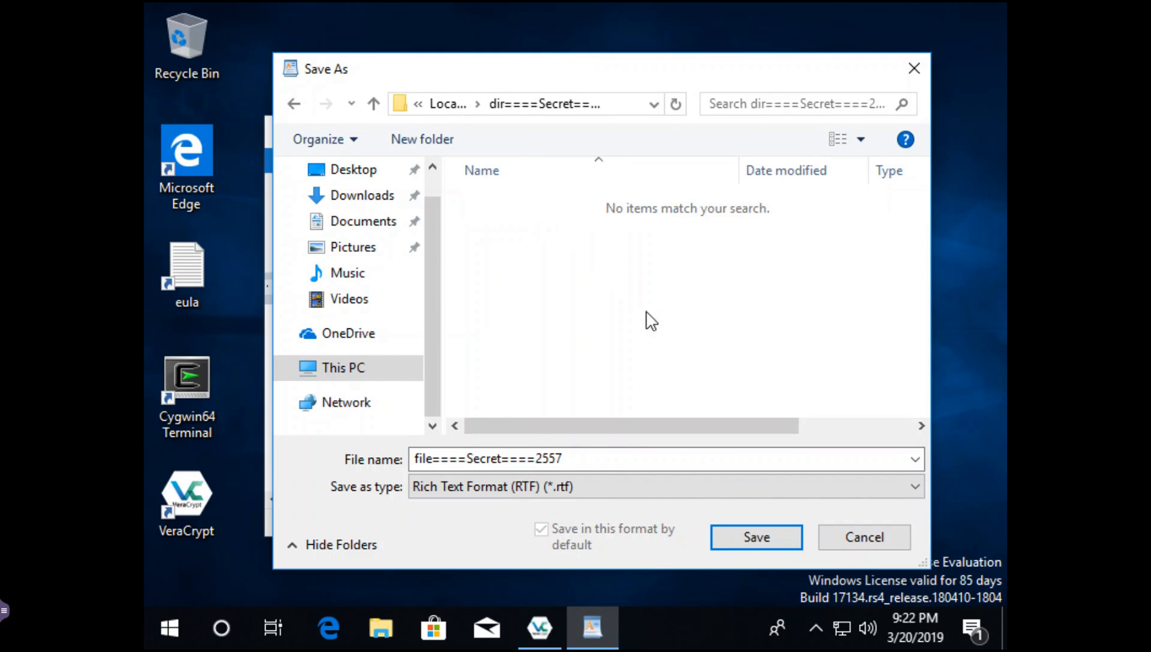
{"action": "left_click", "coordinate": [737, 537]}
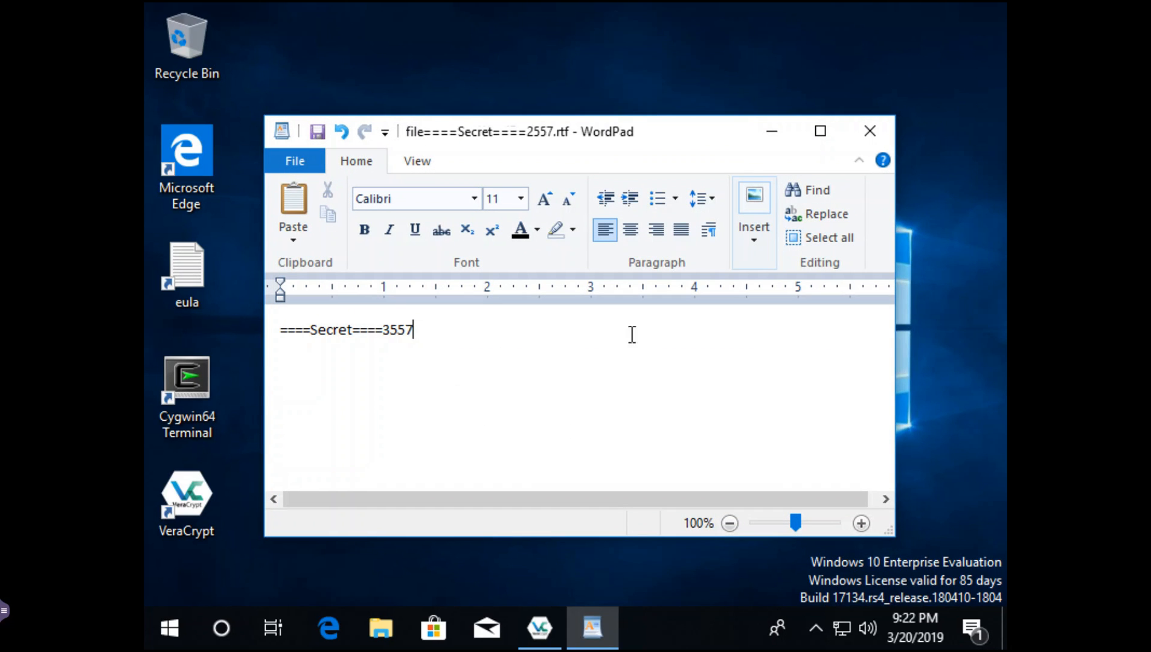
- Close WordPad, confirm F:\dir====Secret====2189 lists the four secret files in File Explorer, then close Explorer
{"action": "left_click", "coordinate": [867, 134]}
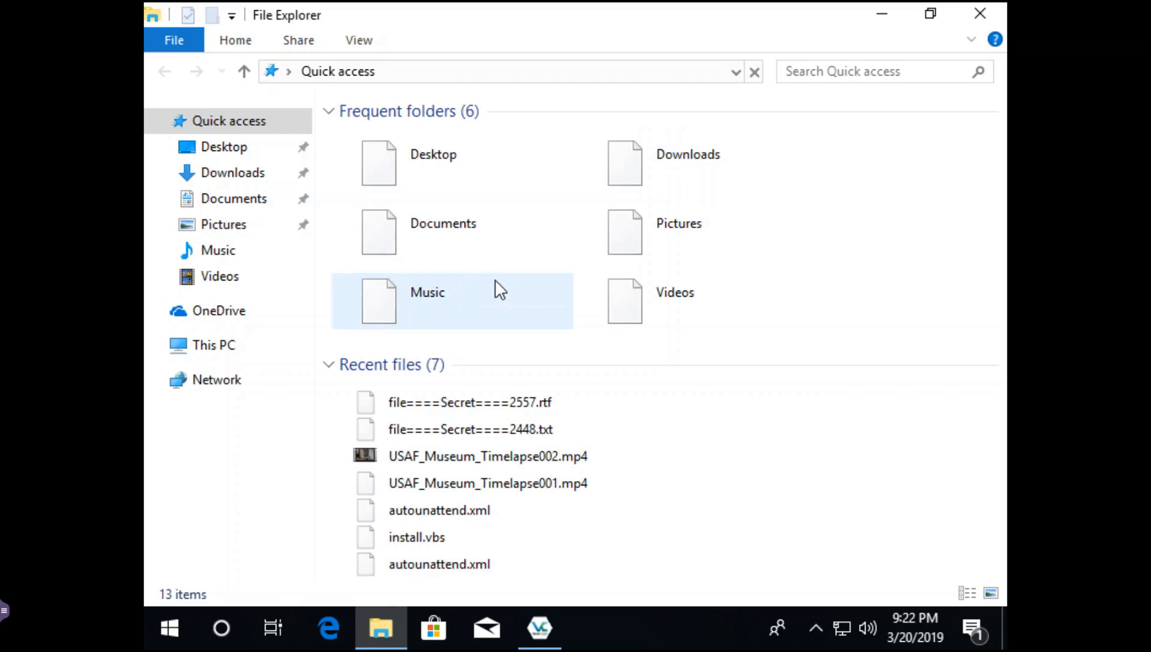
{"action": "left_click", "coordinate": [232, 347]}
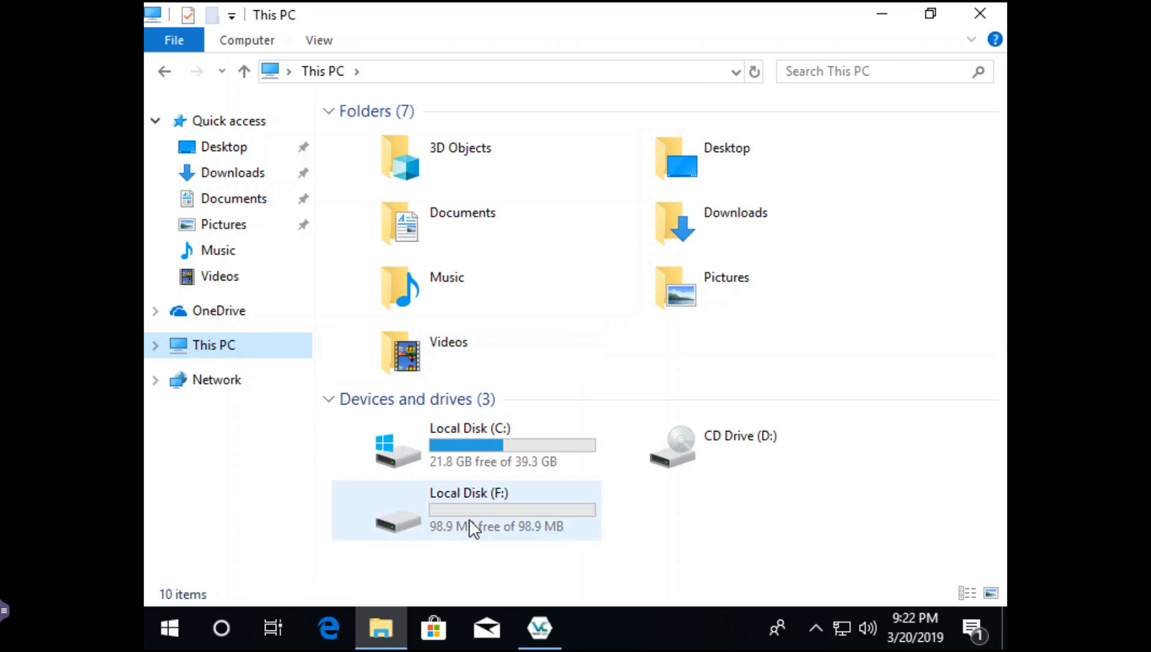
{"action": "double_click", "coordinate": [480, 527]}
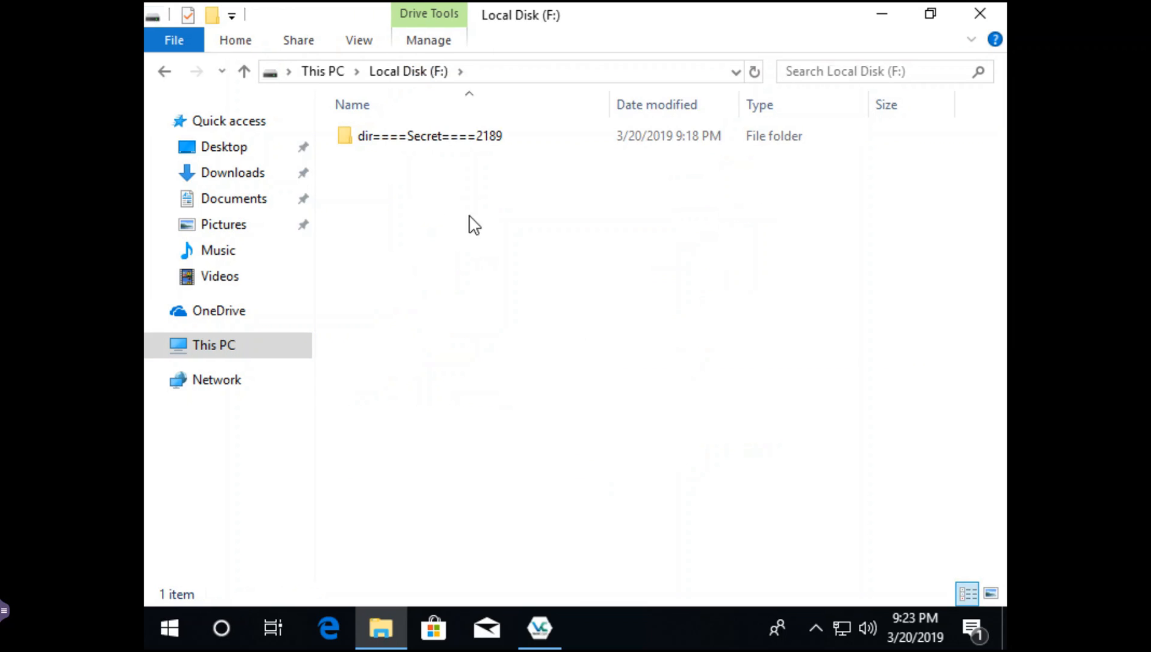
{"action": "double_click", "coordinate": [411, 136]}
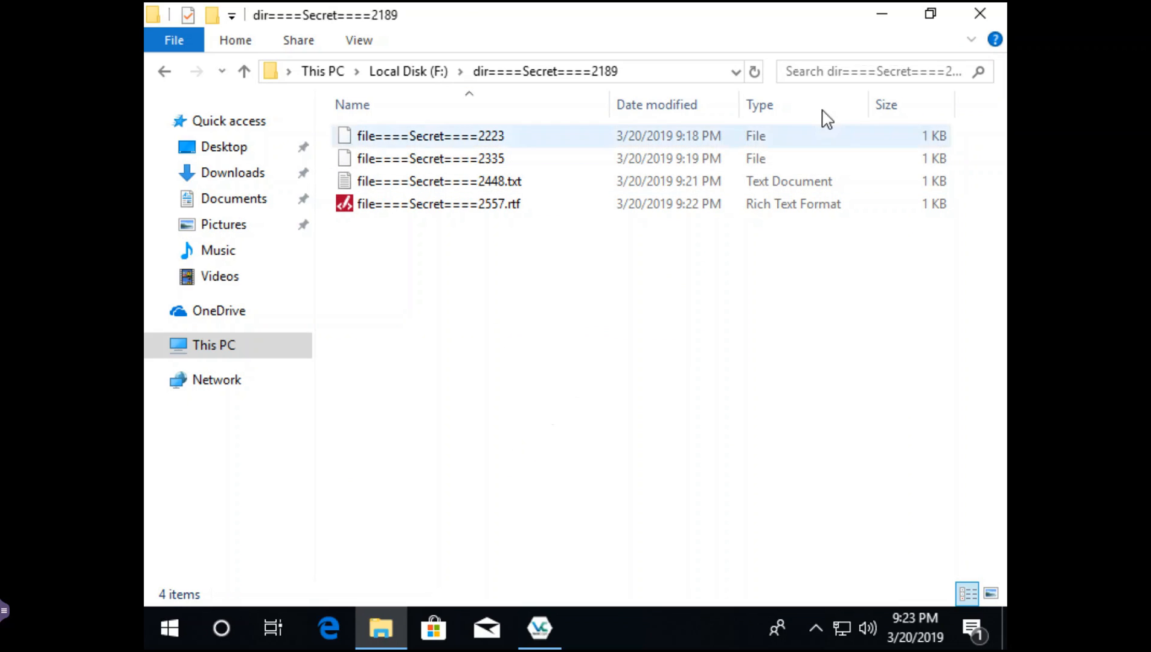
{"action": "left_click", "coordinate": [982, 19]}
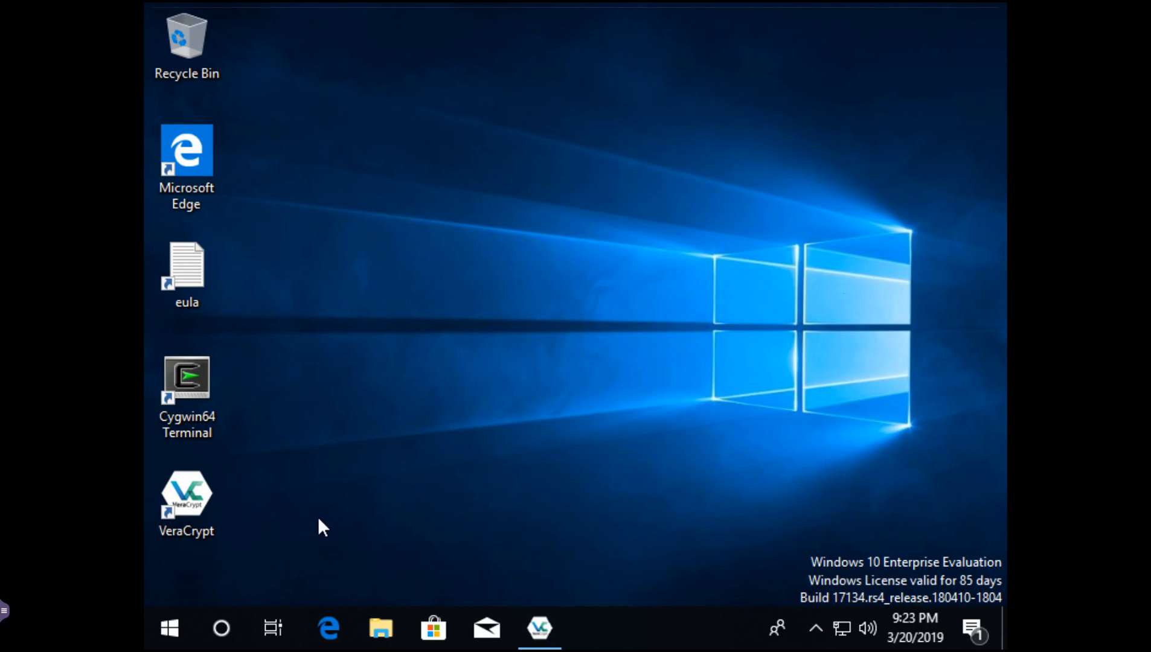
- Launch VeraCrypt, dismount volume001.hc from F:, and check This PC no longer lists drive F:
{"action": "left_click", "coordinate": [202, 498]}
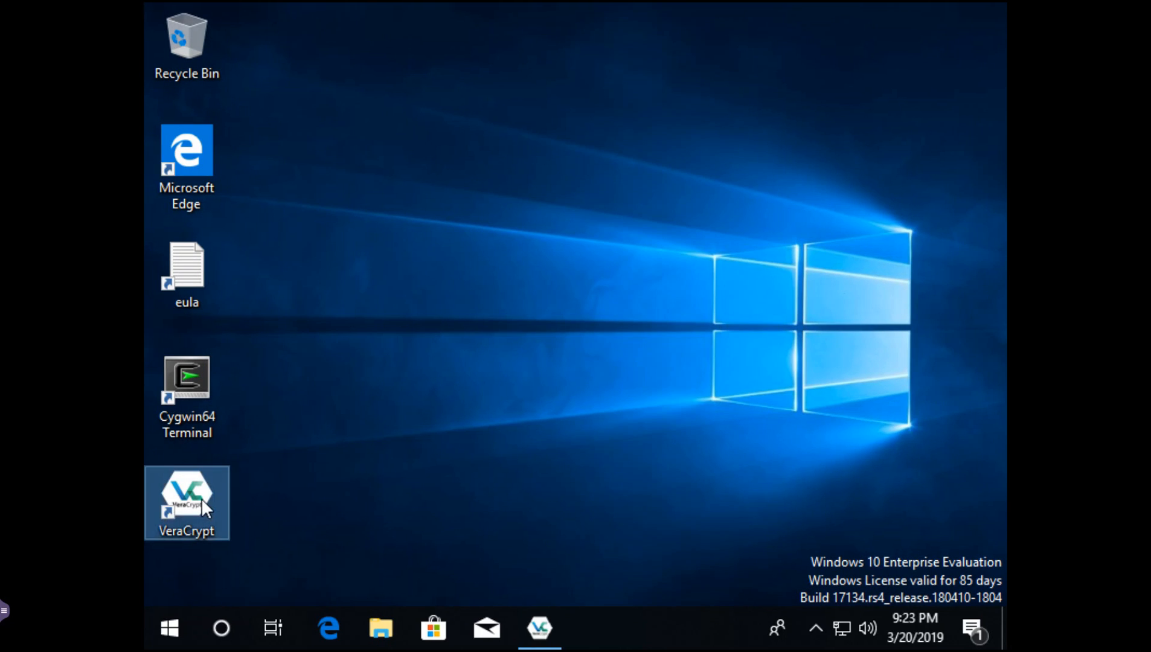
{"action": "double_click", "coordinate": [202, 498]}
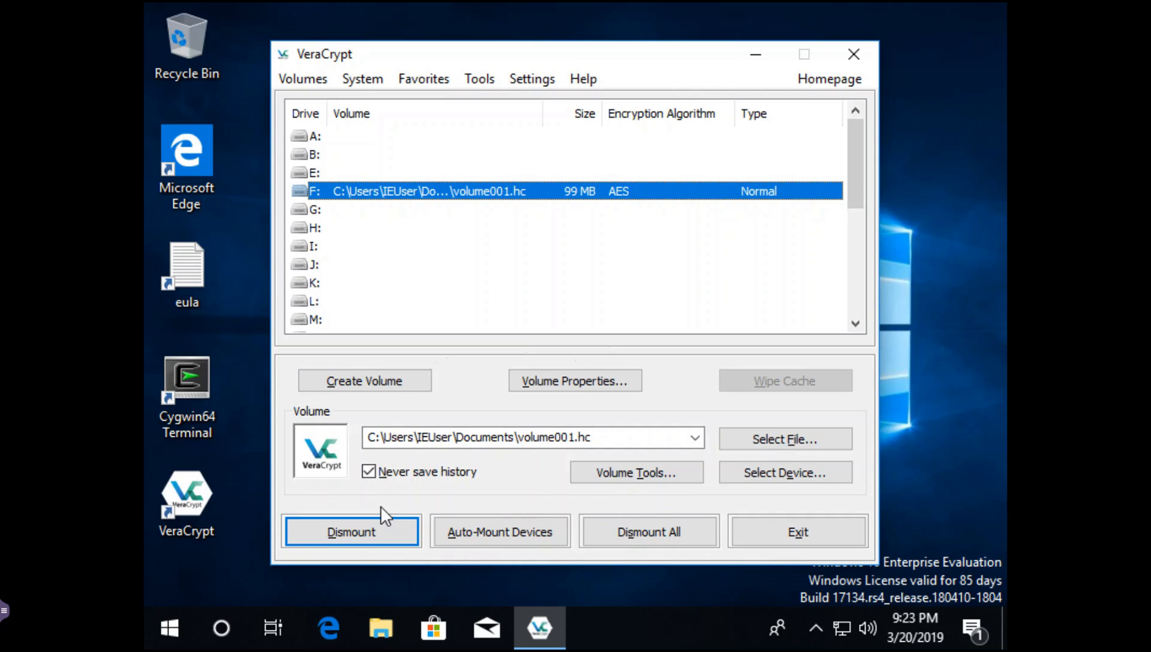
{"action": "left_click", "coordinate": [348, 532]}
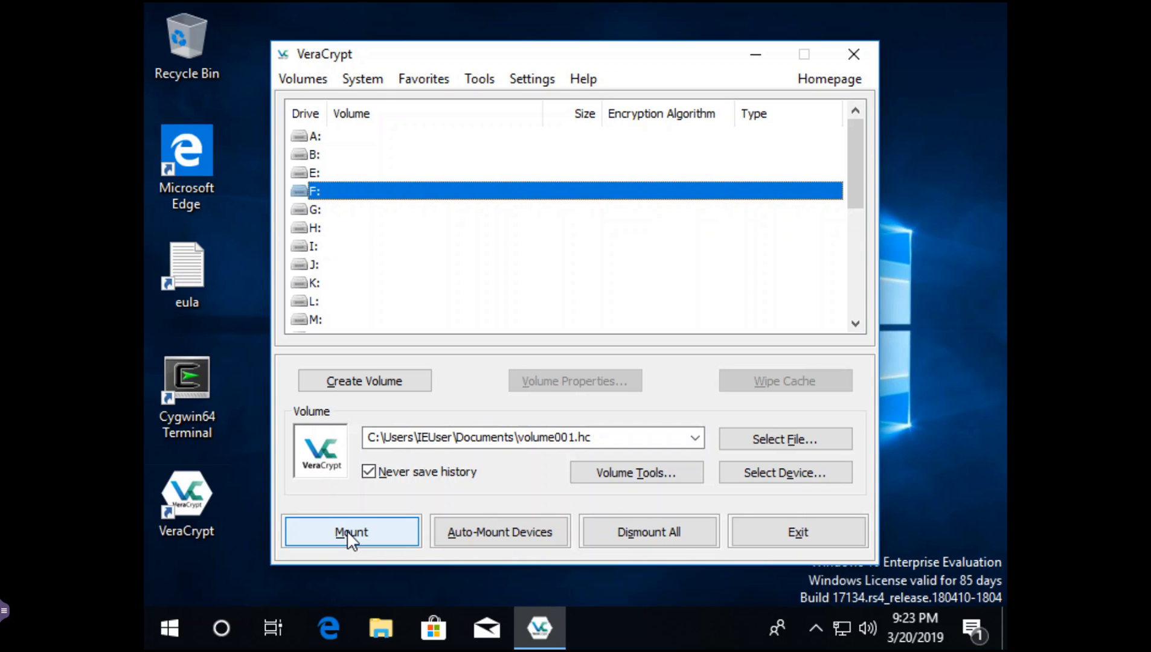
{"action": "left_click", "coordinate": [380, 633]}
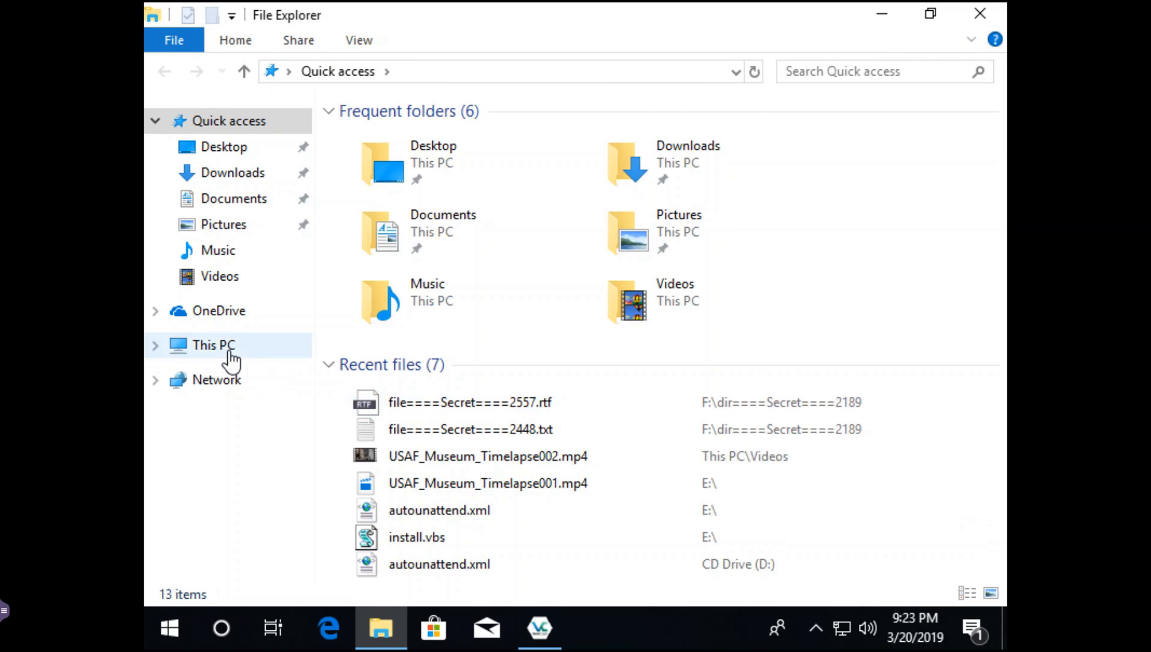
{"action": "left_click", "coordinate": [229, 355]}
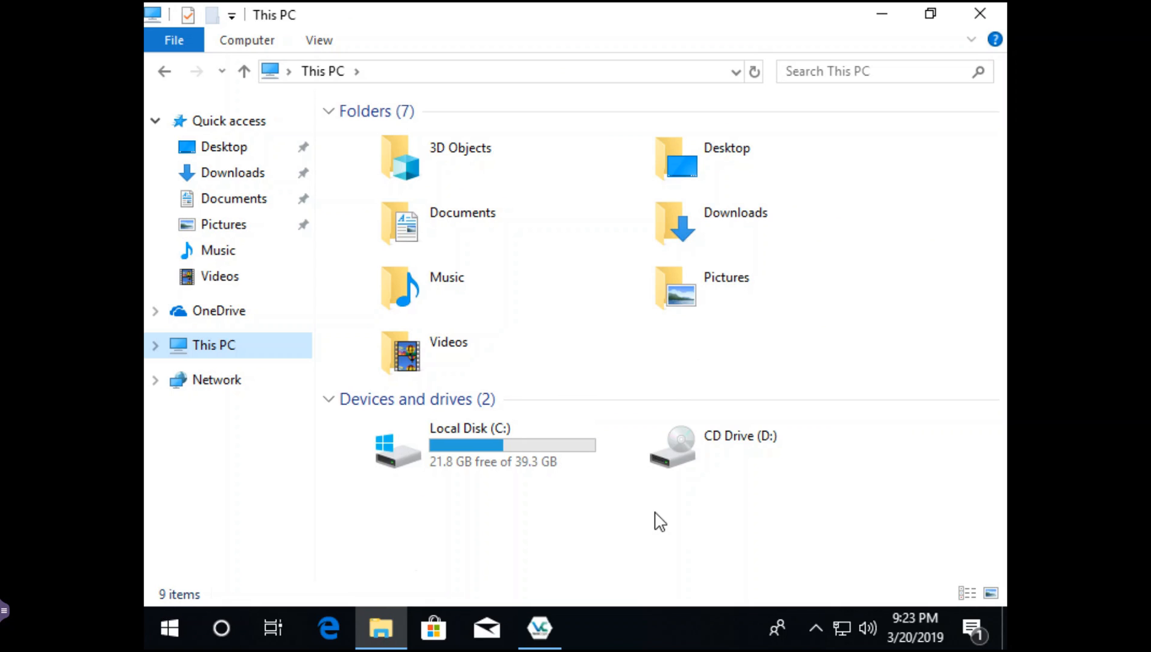
- Mount volume001.hc on drive H: by entering the volume password with Display password ticked
{"action": "double_click", "coordinate": [766, 23]}
{"action": "left_click_drag", "start_coordinate": [765, 55], "coordinate": [798, 418]}
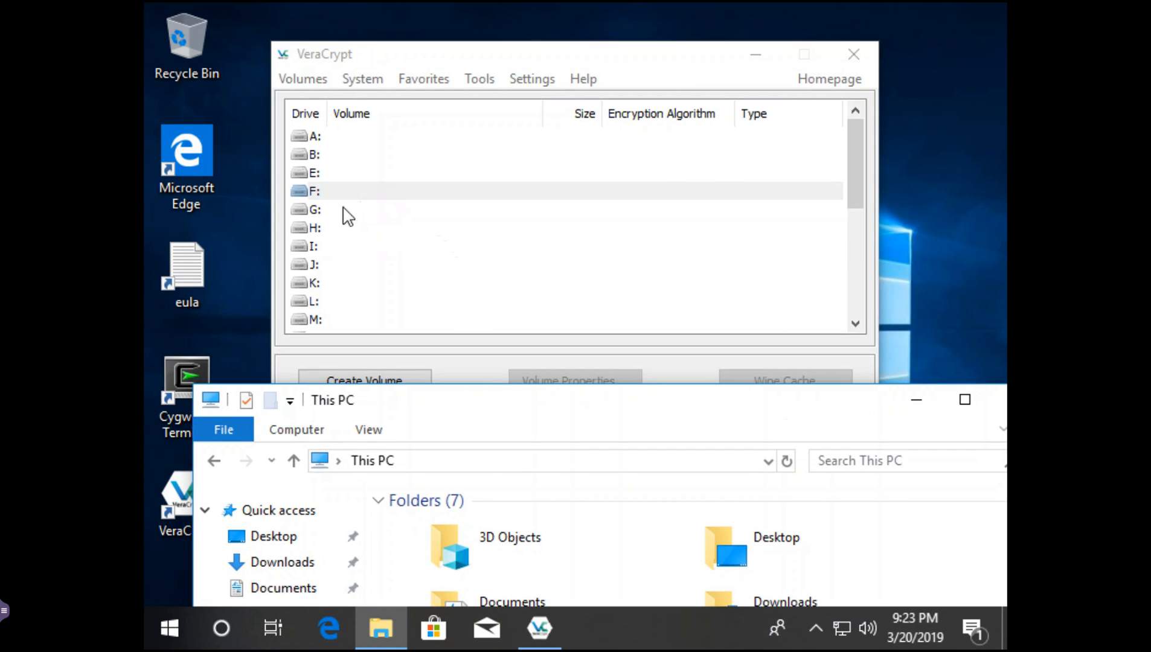
{"action": "left_click", "coordinate": [312, 228]}
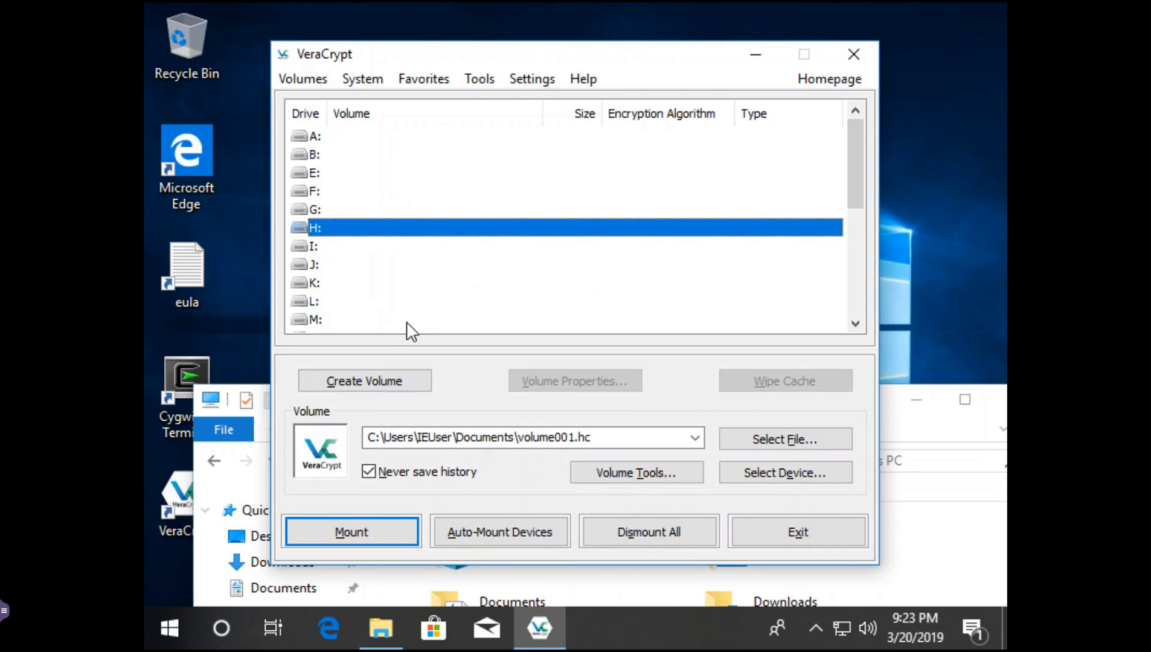
{"action": "left_click", "coordinate": [373, 527]}
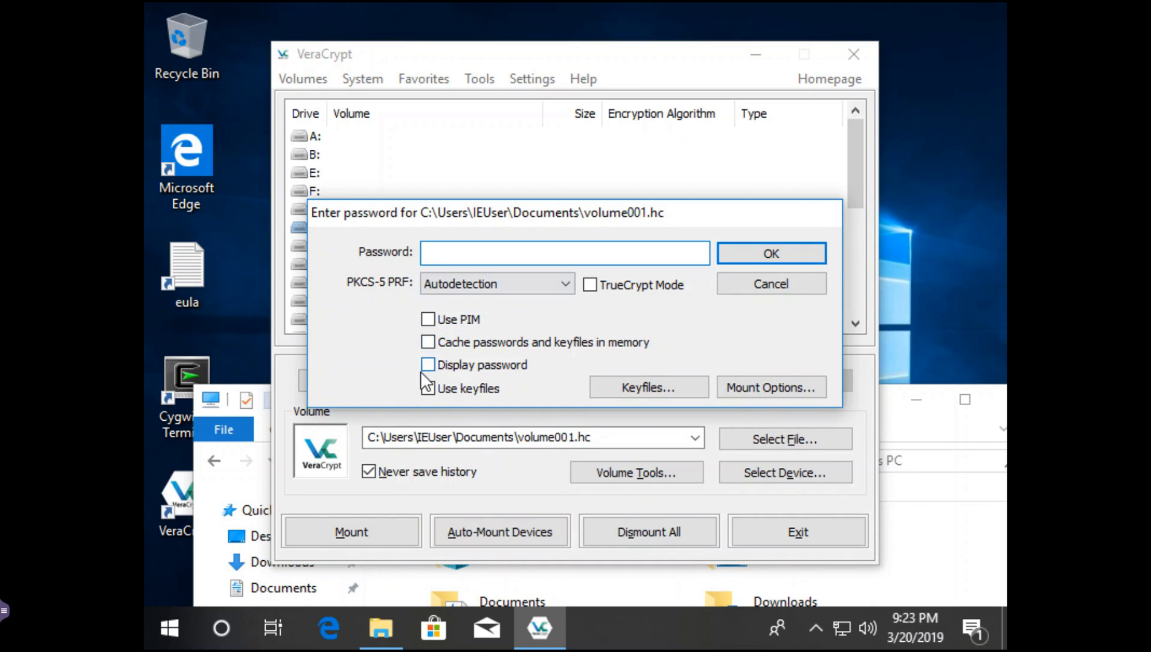
{"action": "left_click", "coordinate": [426, 365]}
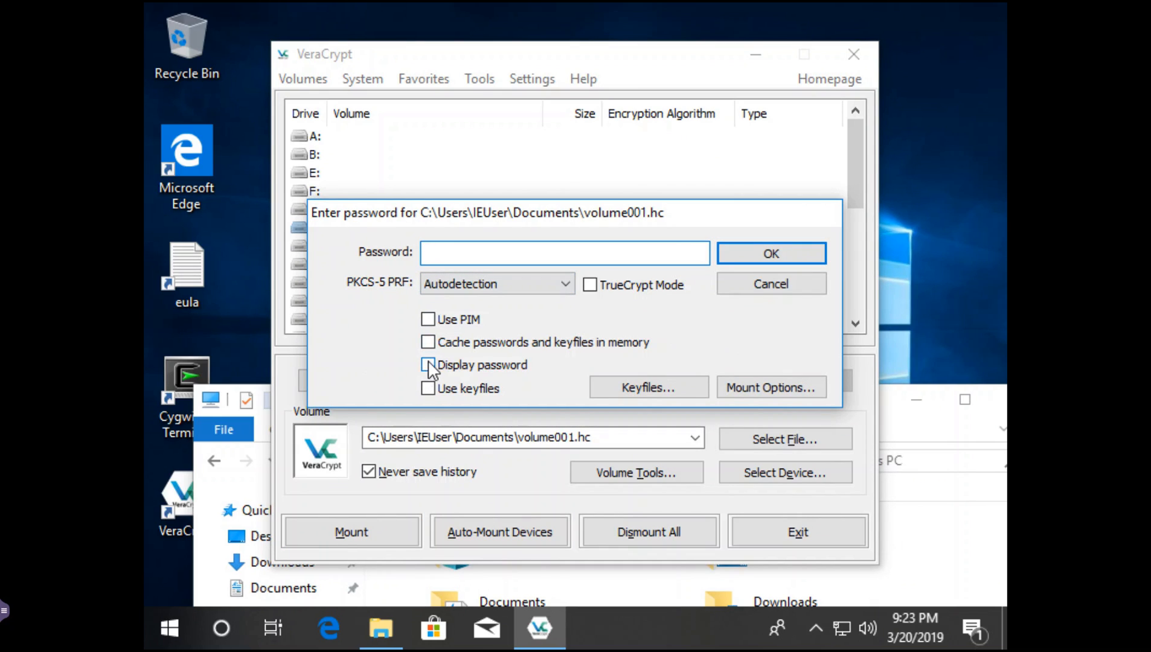
{"action": "left_click", "coordinate": [443, 253]}
{"action": "type", "text": "====Secret====1167"}
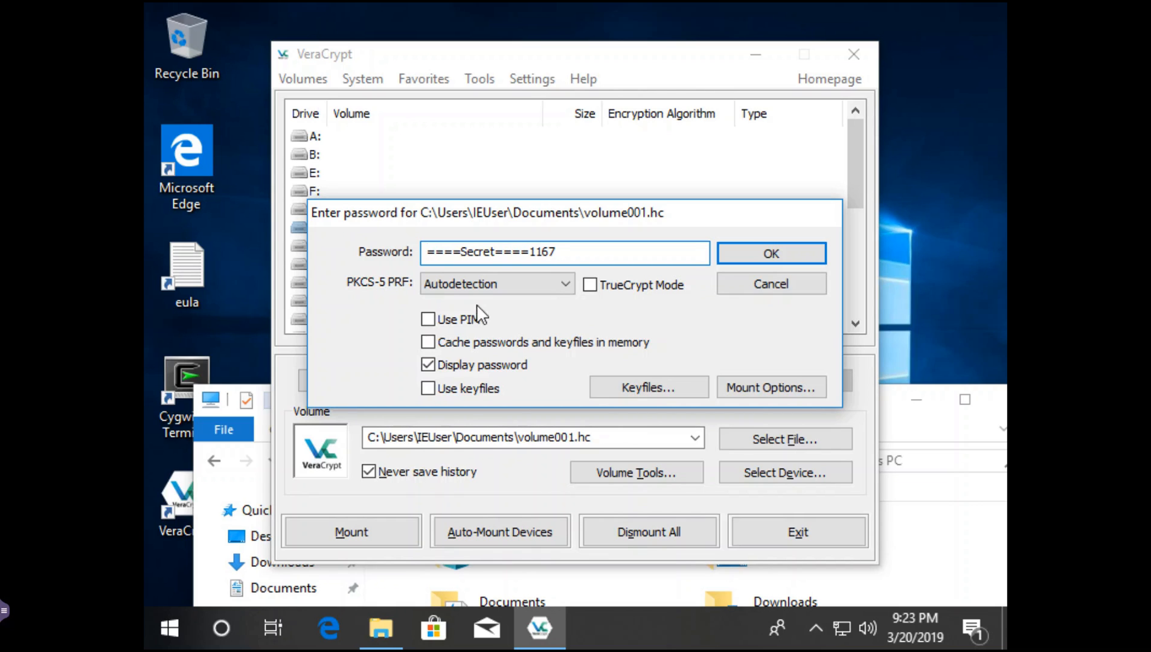
{"action": "left_click", "coordinate": [740, 258]}
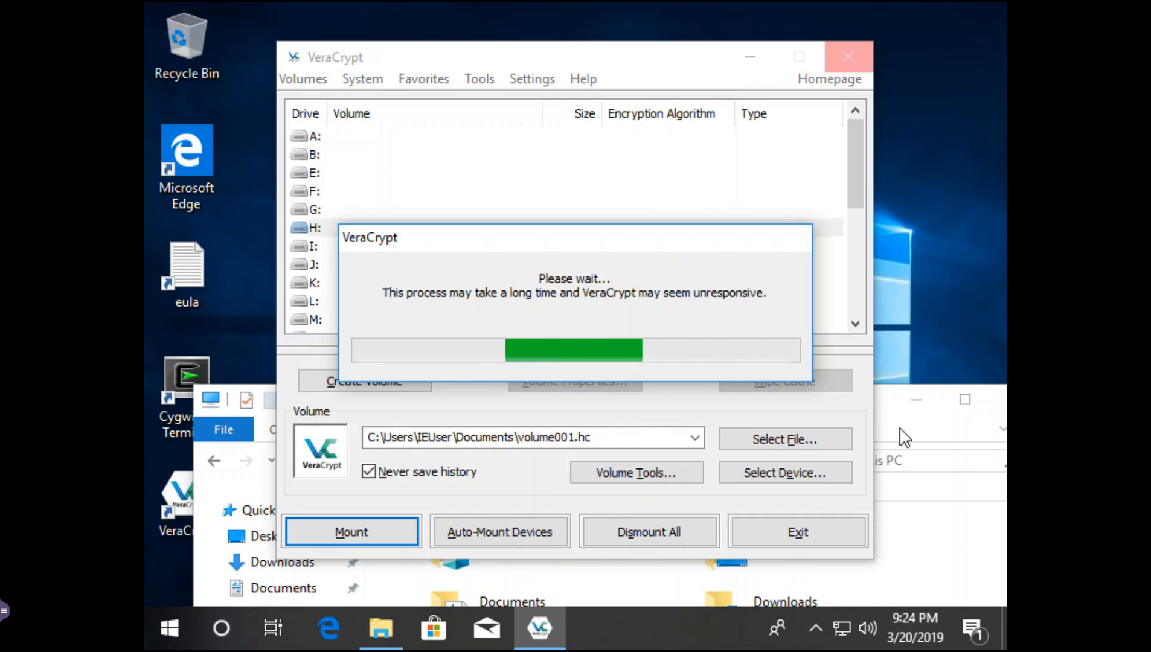
{"action": "left_click", "coordinate": [904, 437]}
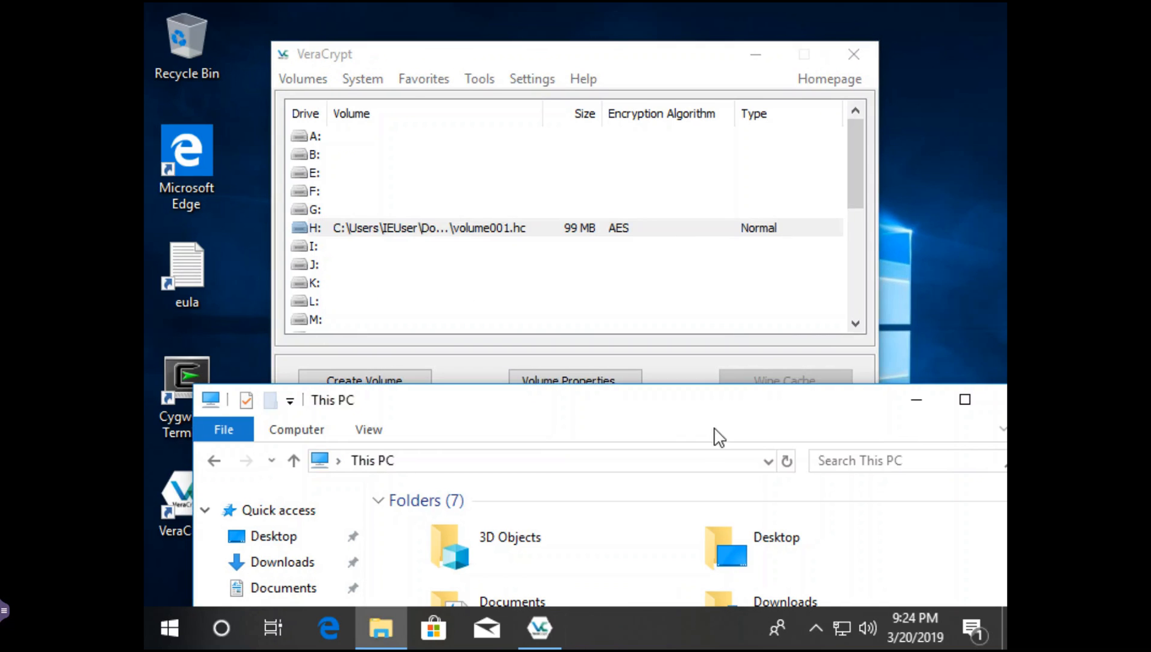
{"action": "left_click_drag", "start_coordinate": [673, 417], "coordinate": [657, 49]}
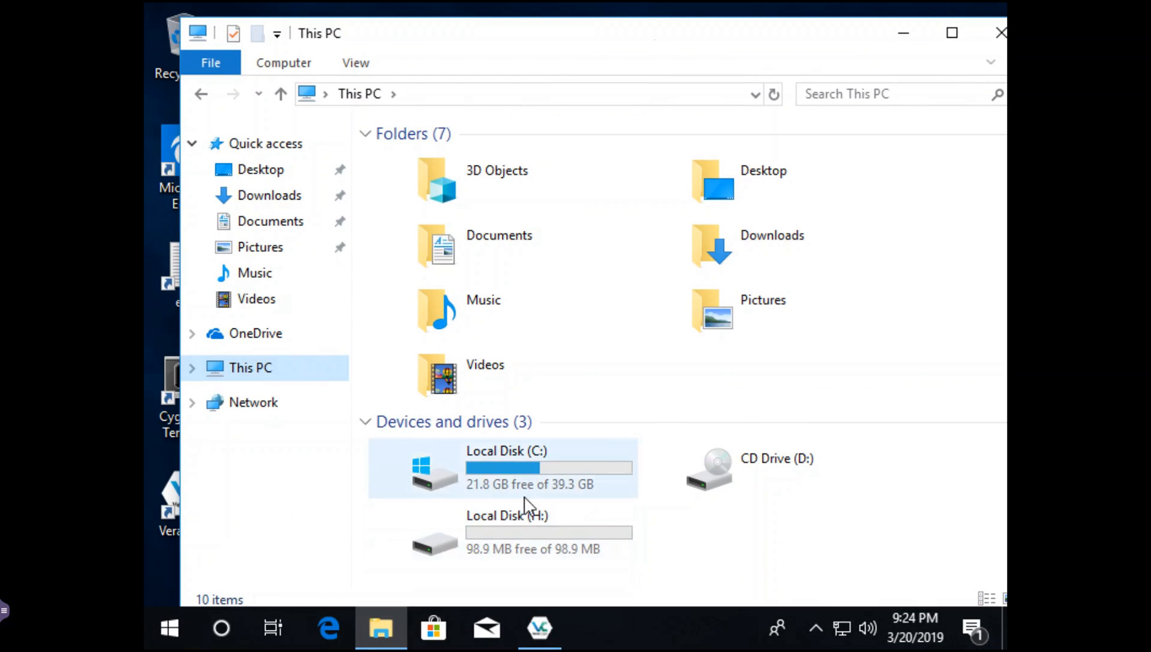
- Open H:\dir====Secret====2189 to confirm the four secret files are intact, then close Explorer
{"action": "double_click", "coordinate": [523, 525]}
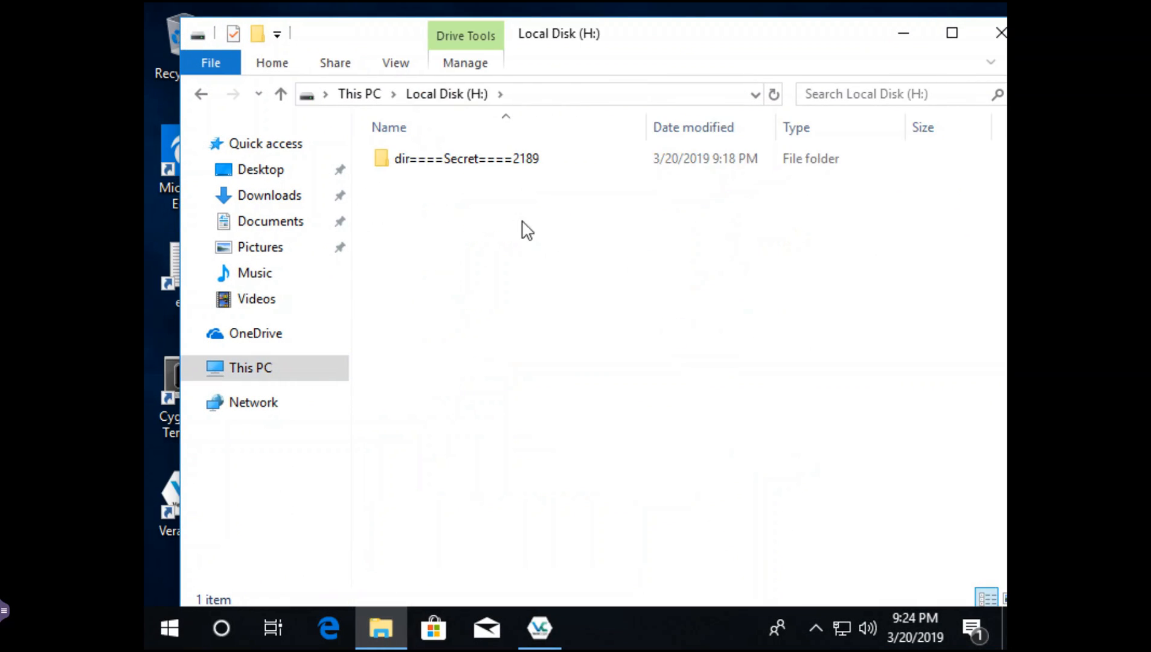
{"action": "double_click", "coordinate": [444, 170]}
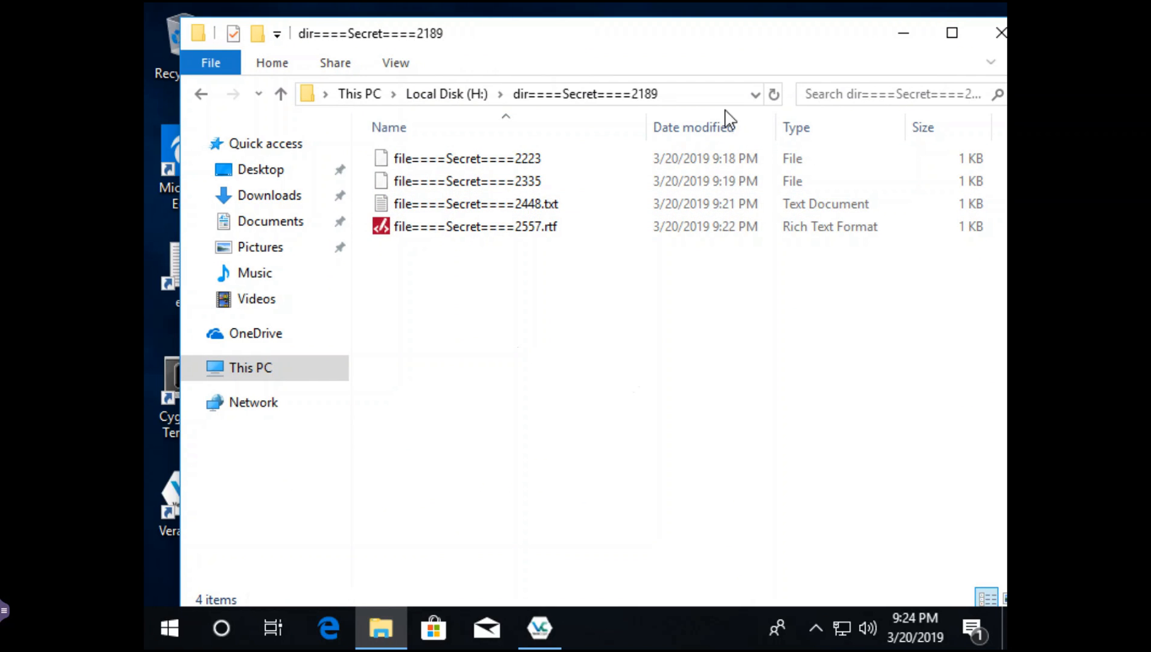
{"action": "left_click", "coordinate": [993, 34]}
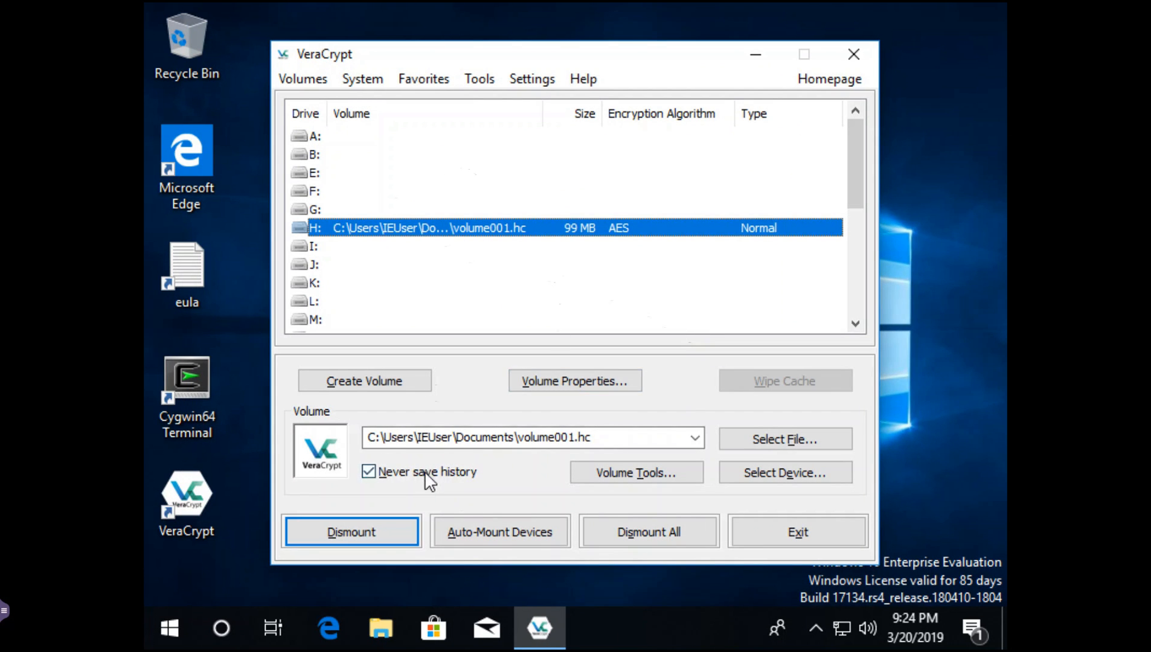
- Dismount volume001.hc from drive H: and activate the menu bar with Alt
{"action": "left_click", "coordinate": [353, 533]}
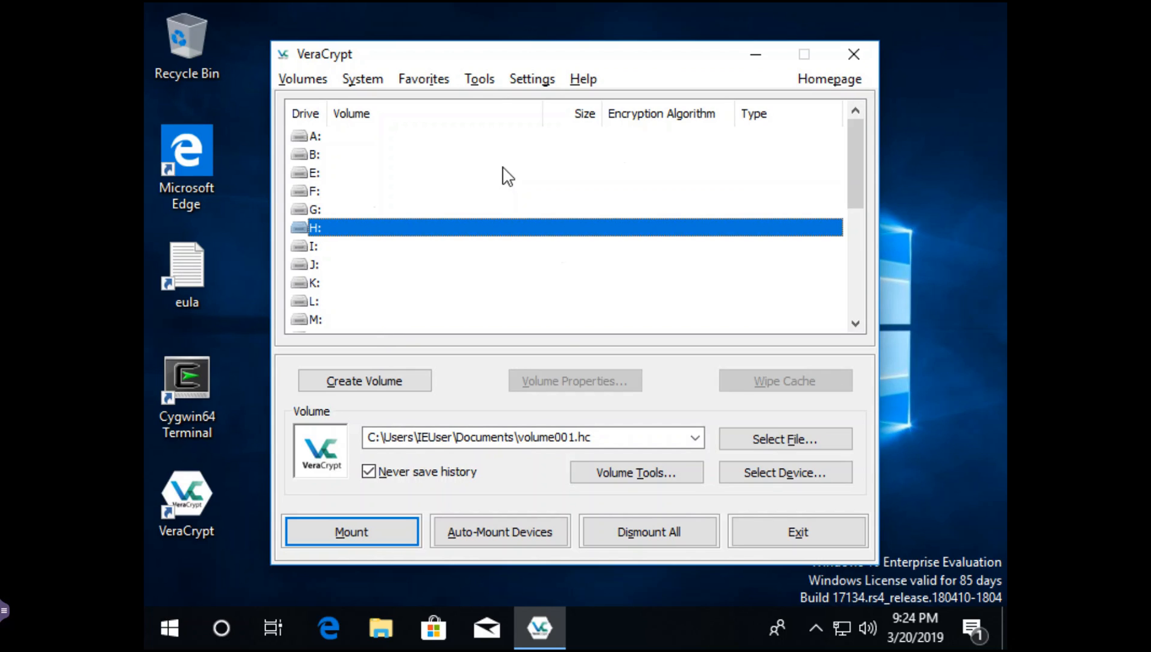
{"action": "key", "text": "alt"}
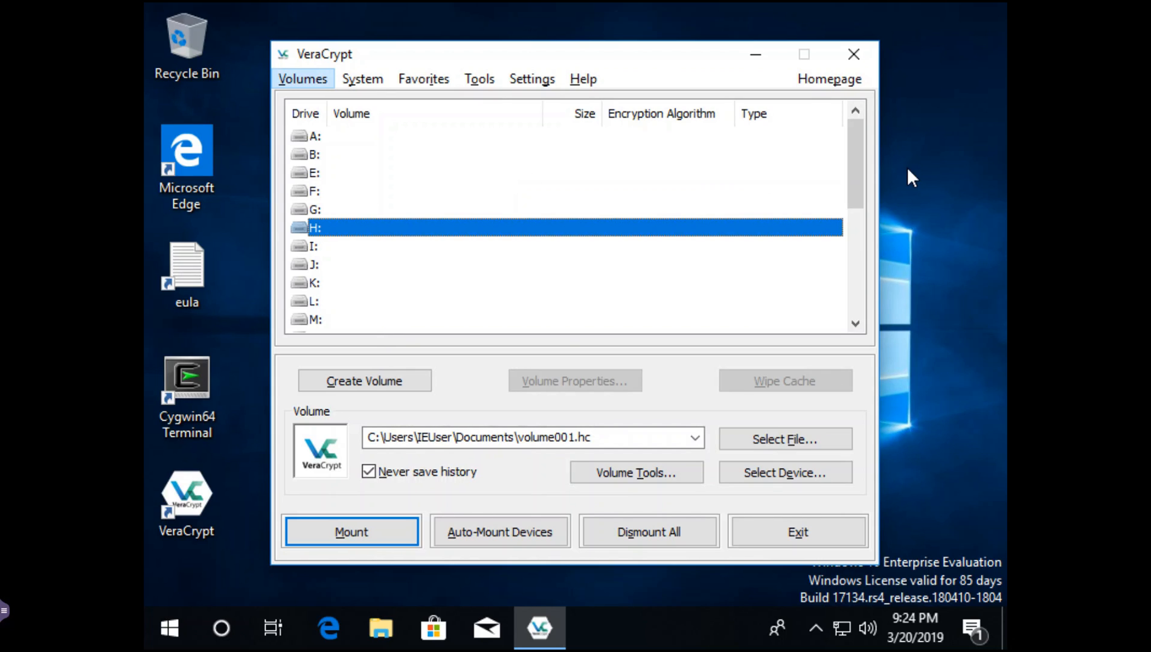